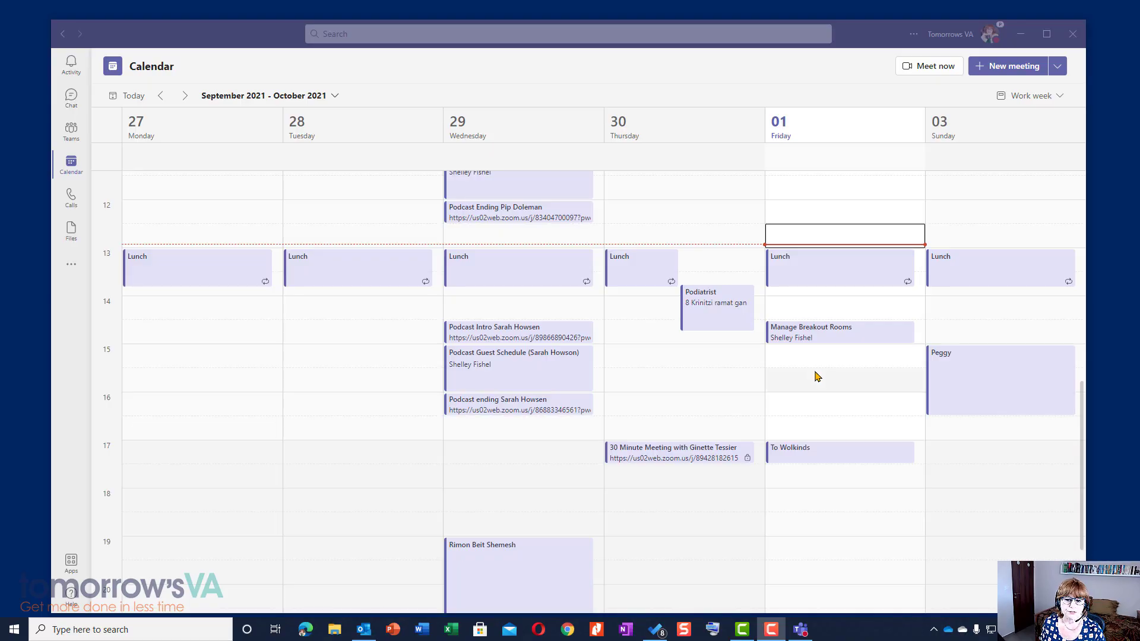
Open the 14:30–15:00 Manage Breakout Rooms meeting from the calendar for editing.
click(840, 339)
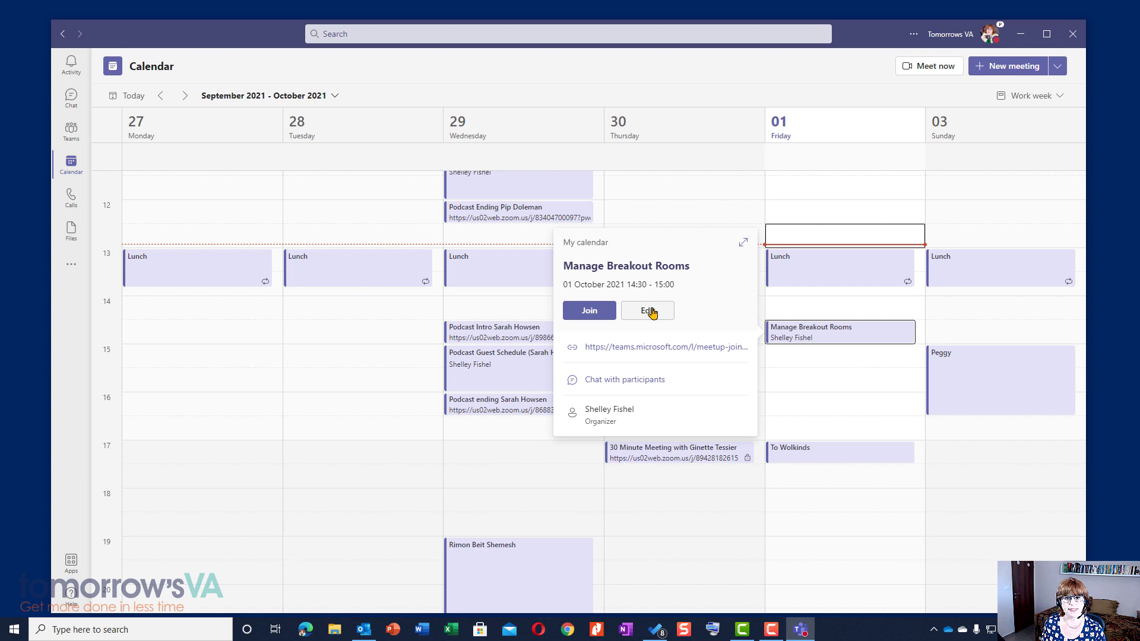
click(651, 311)
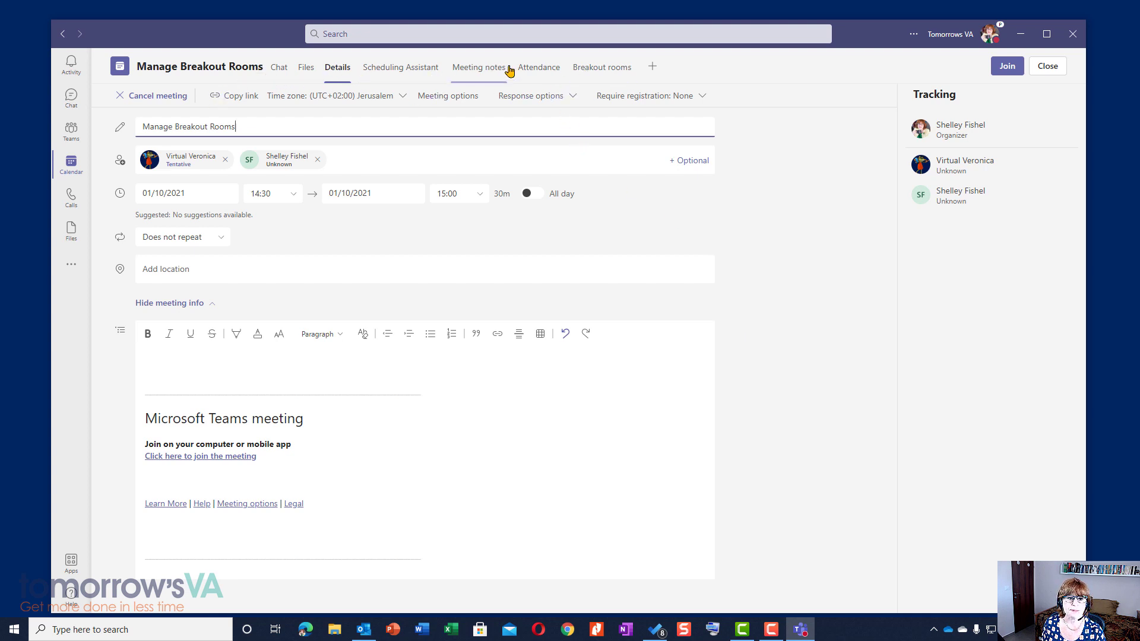
Create two breakout rooms for the meeting, keeping the room count at 2.
click(612, 70)
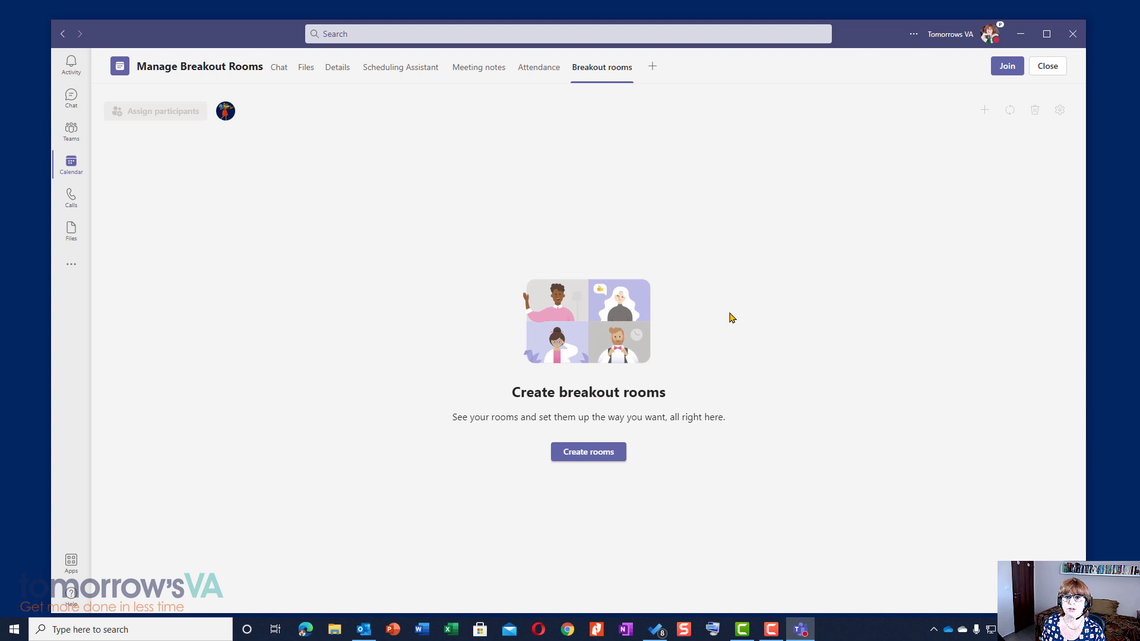
click(587, 455)
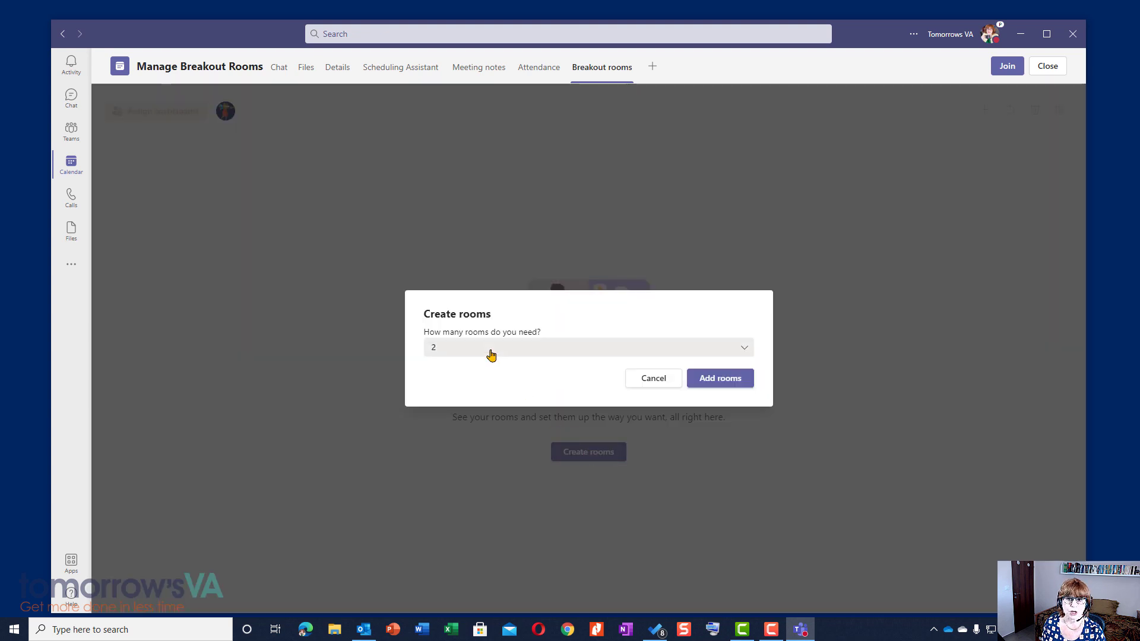
click(658, 353)
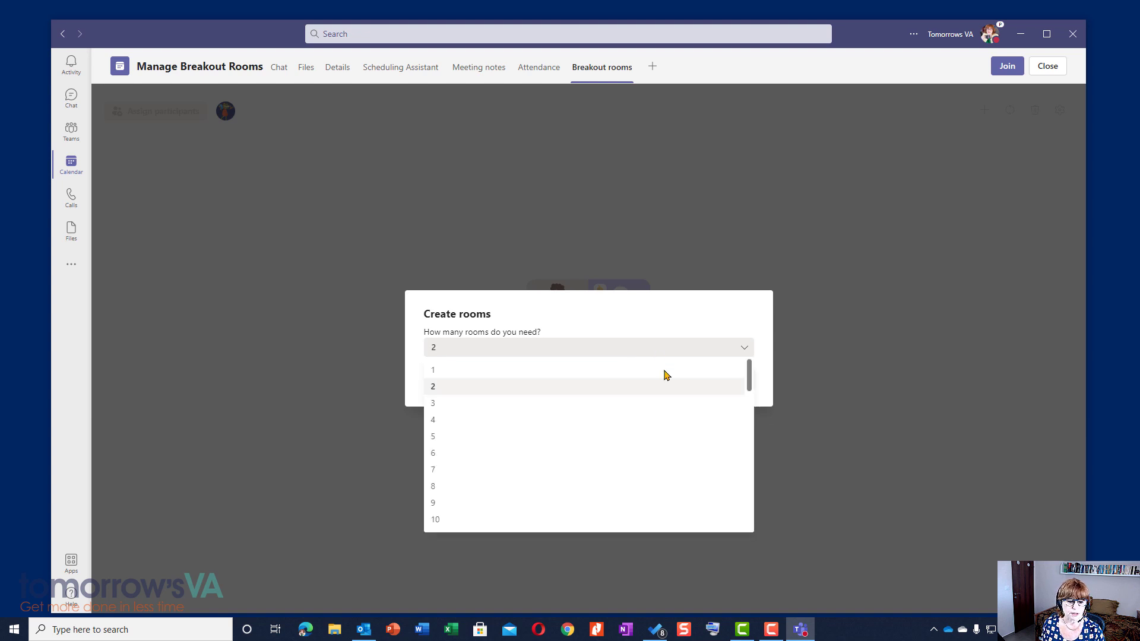
scroll(700, 428, down, 5)
scroll(700, 433, up, 5)
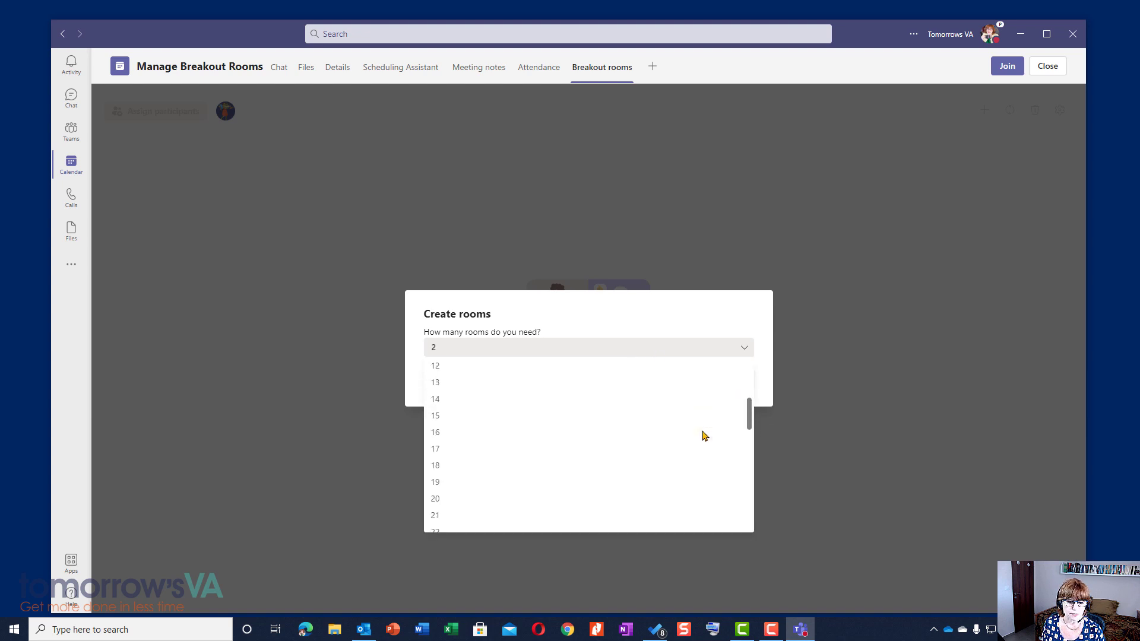
click(602, 305)
click(728, 383)
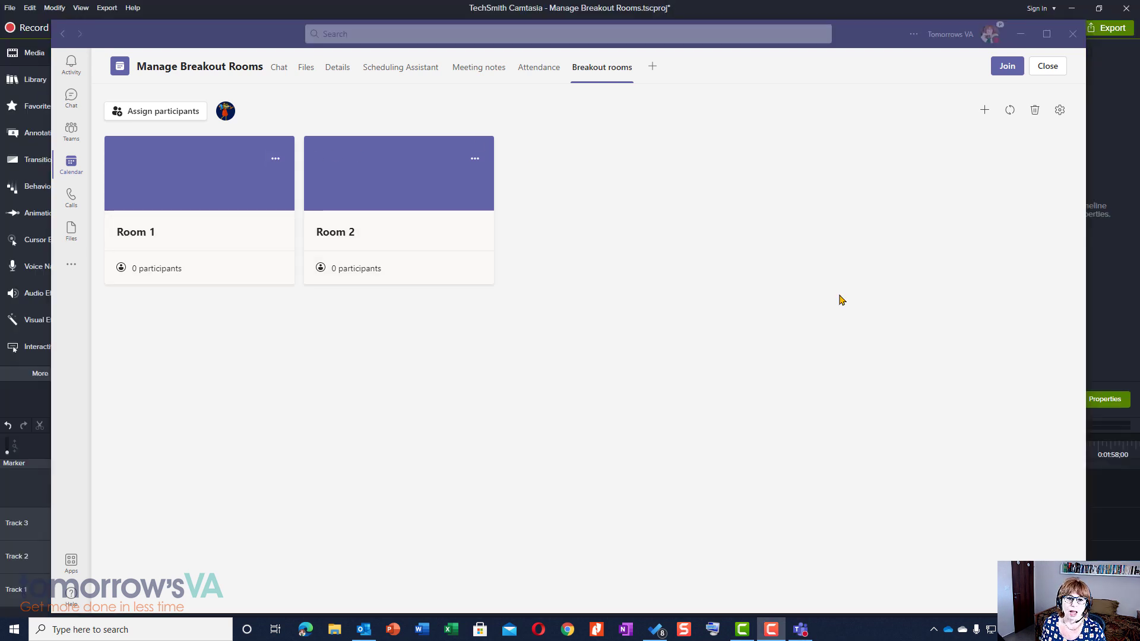
Rename Room 1 to 'Cappuccino'.
click(276, 158)
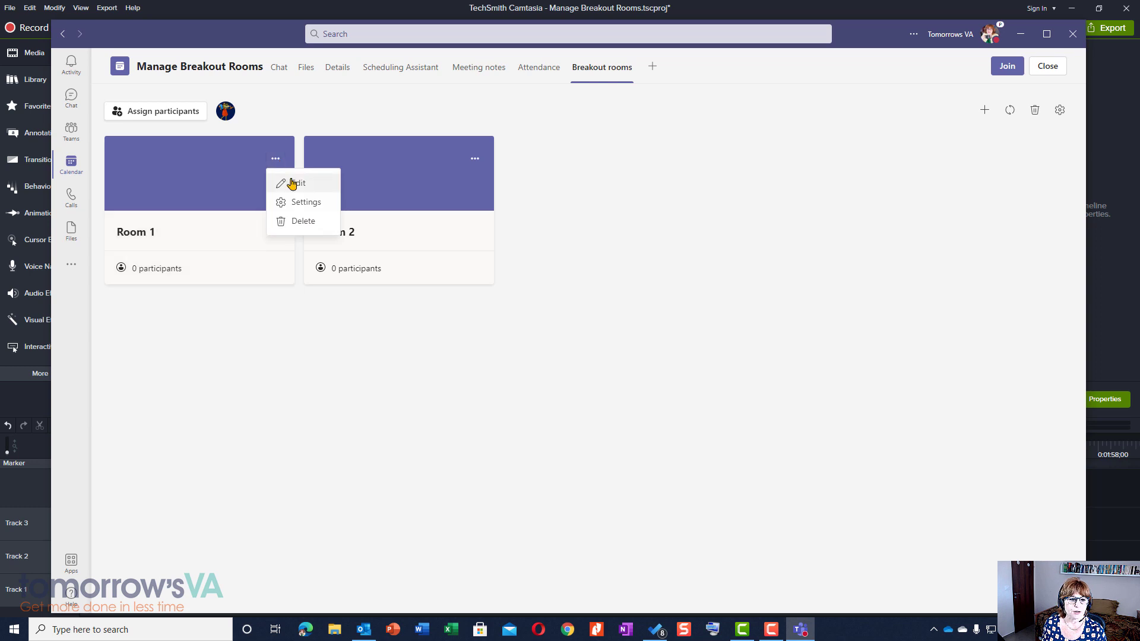
click(294, 181)
drag(516, 355, 348, 317)
text(Cappucn)
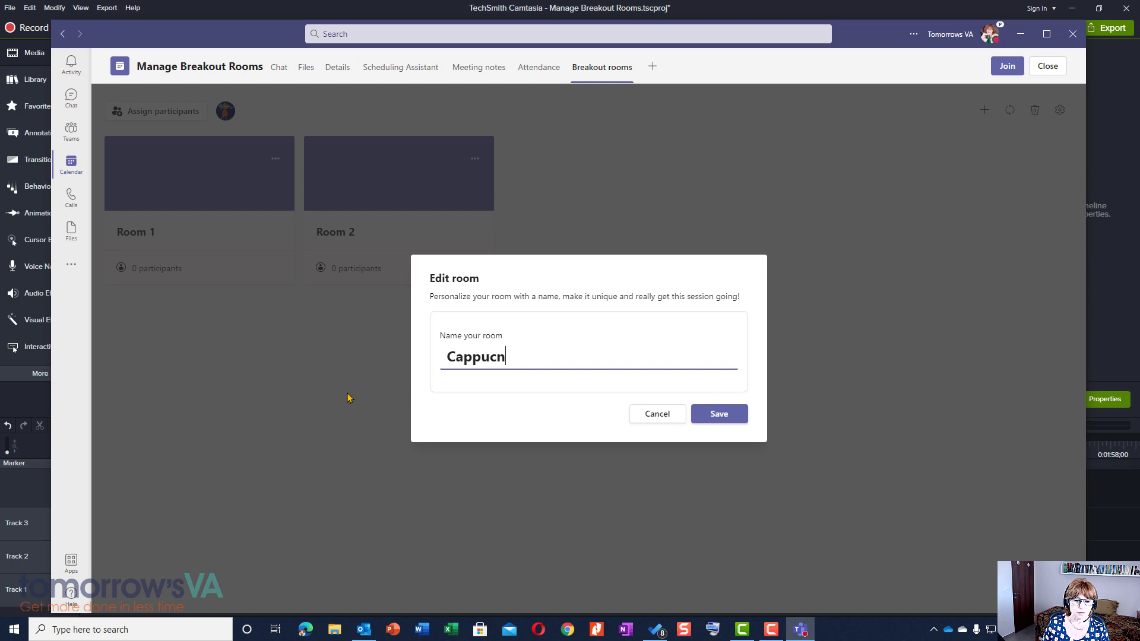
key(BackSpace)
text(cnio)
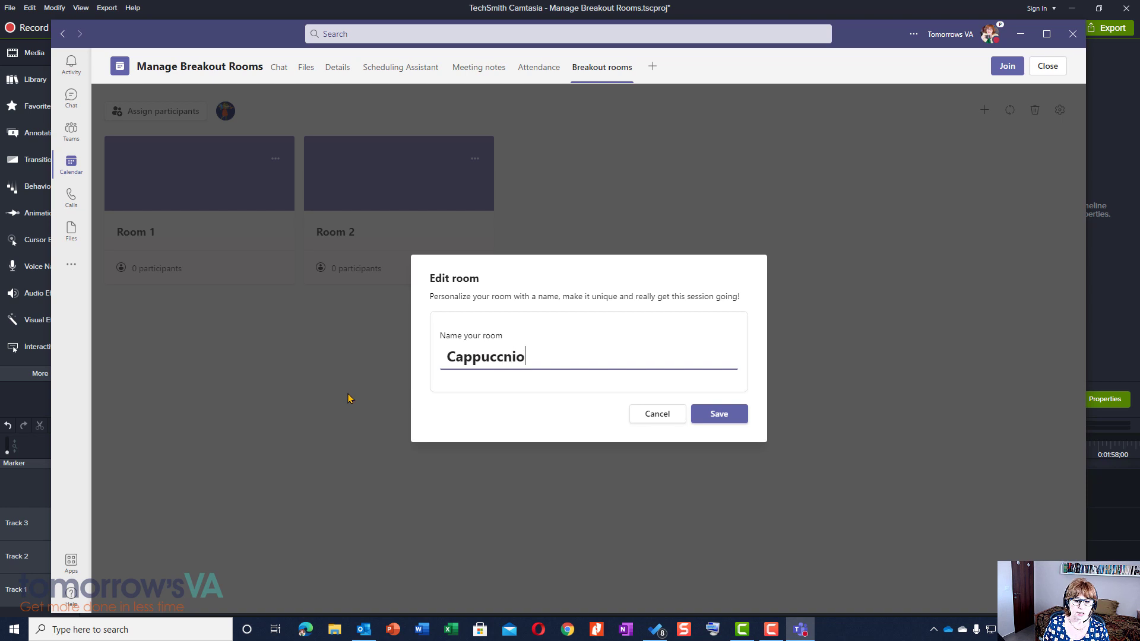
key(BackSpace)
key(BackSpace)
key(BackSpace)
text(ino)
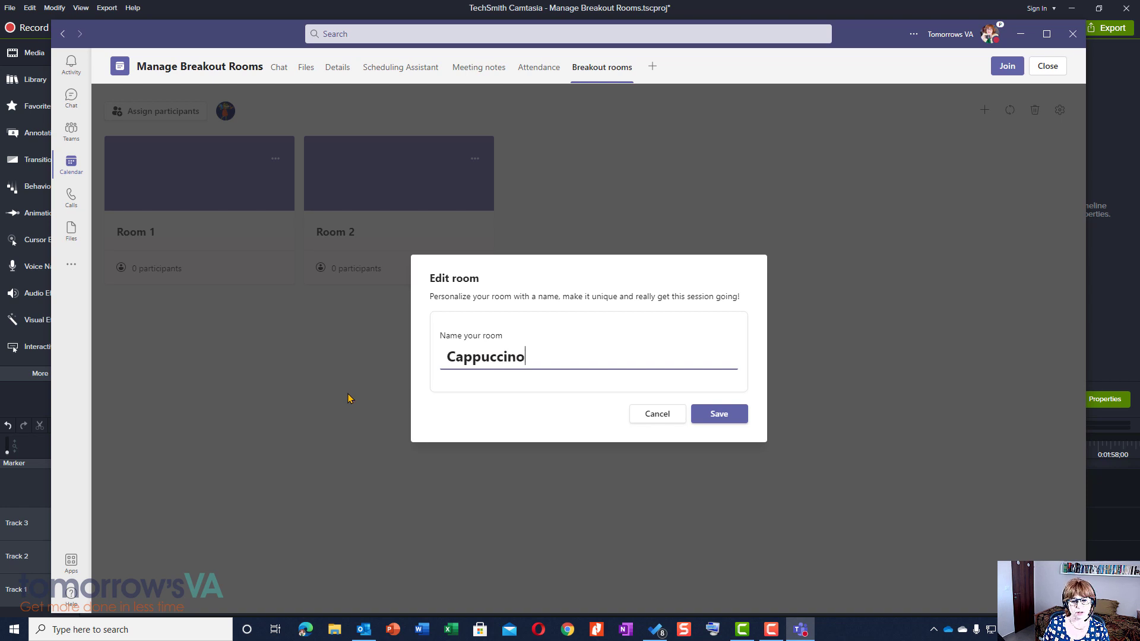
click(712, 415)
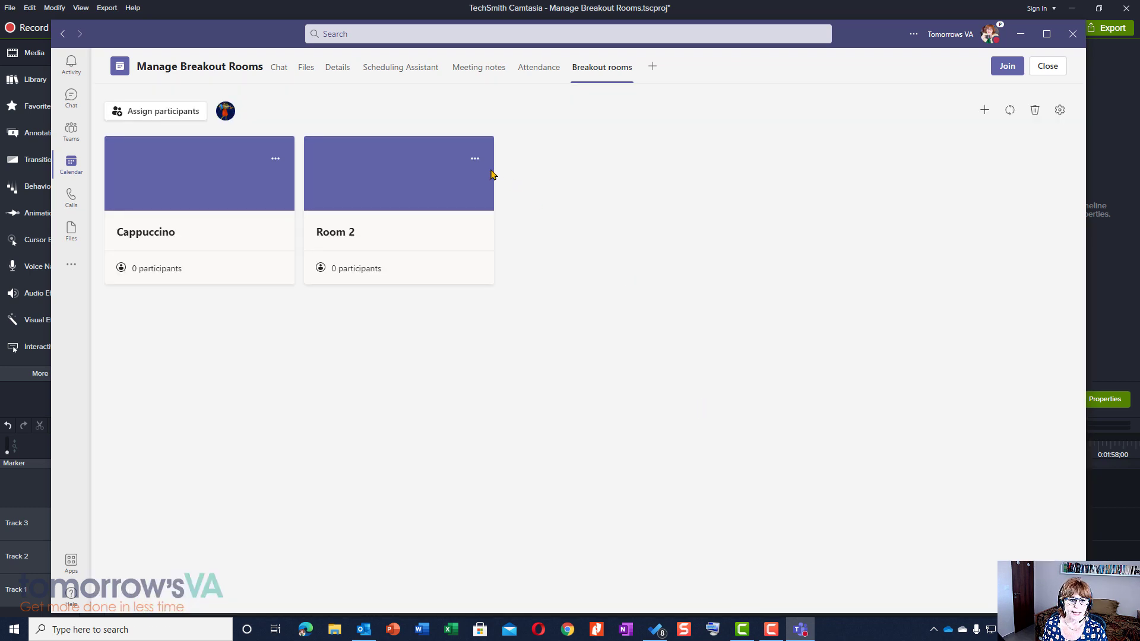
Rename Room 2 to 'Latte'.
click(474, 159)
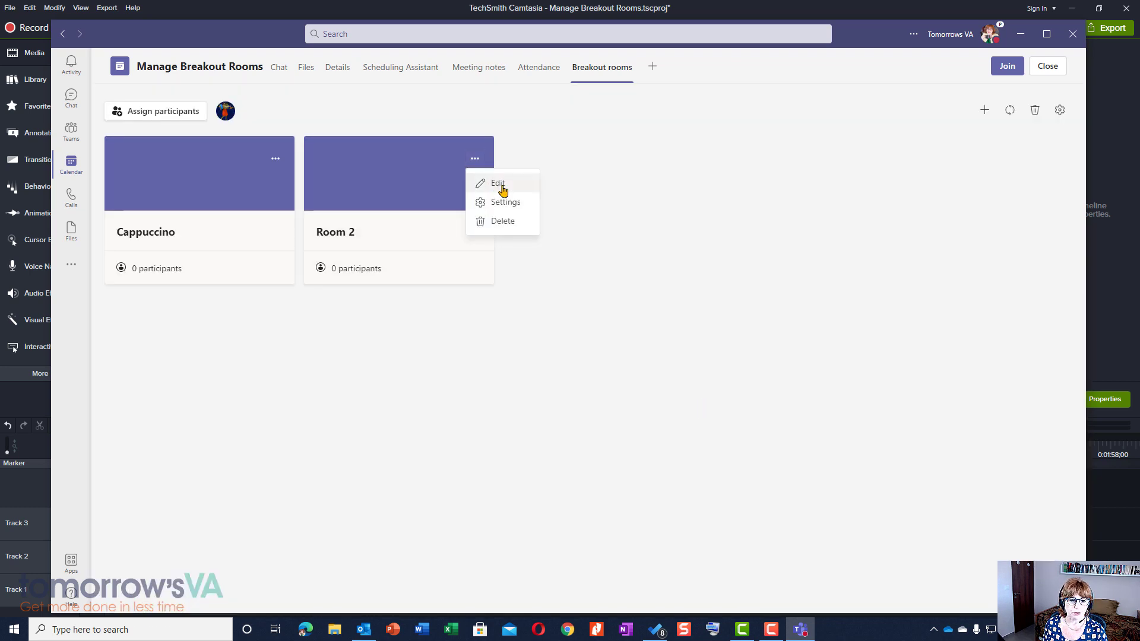
click(501, 185)
drag(502, 357, 407, 357)
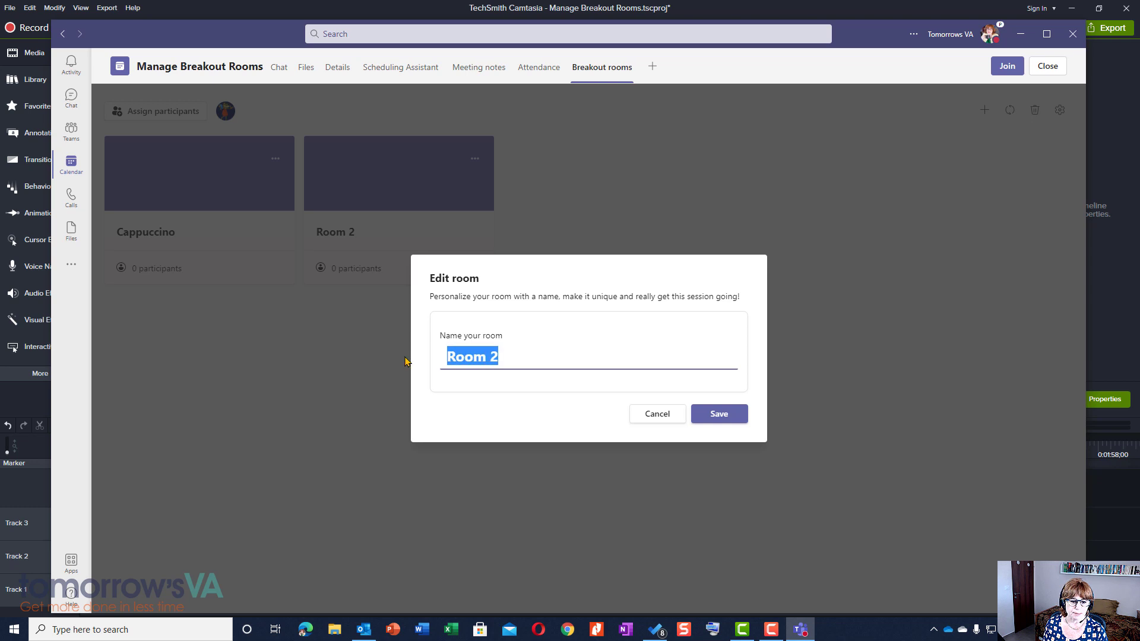
key(Escape)
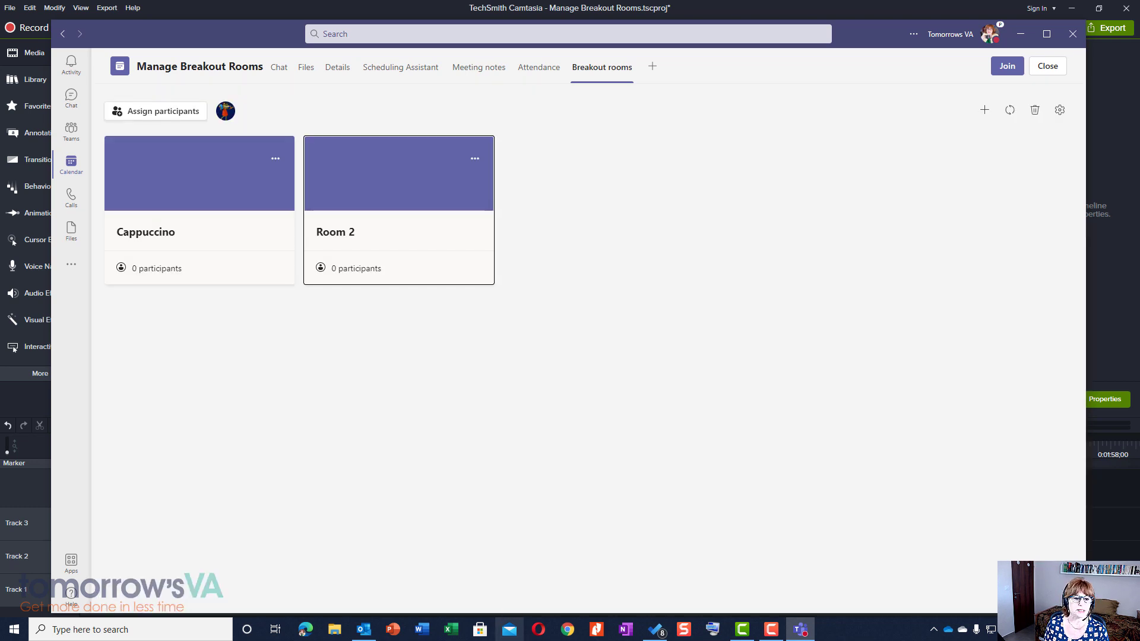
click(475, 159)
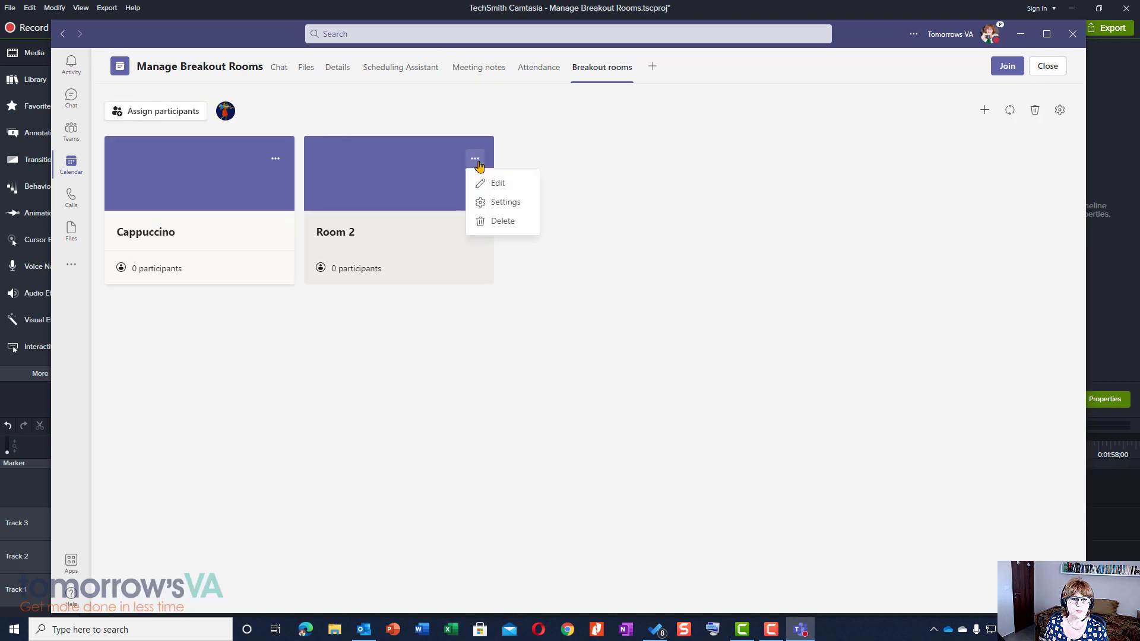
click(496, 183)
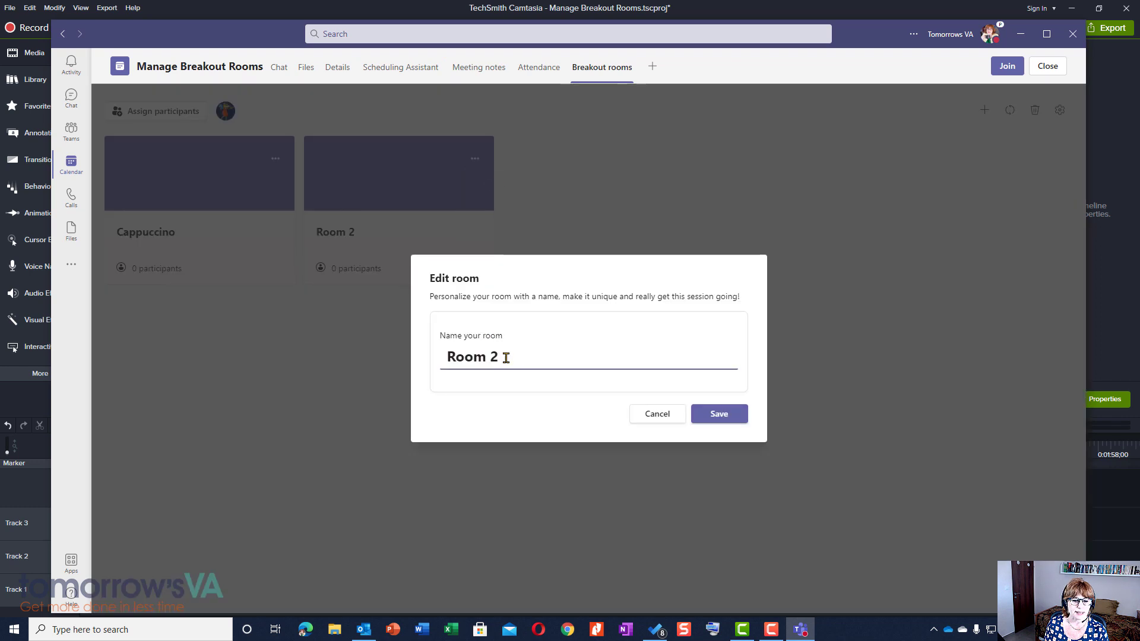
drag(504, 356, 420, 348)
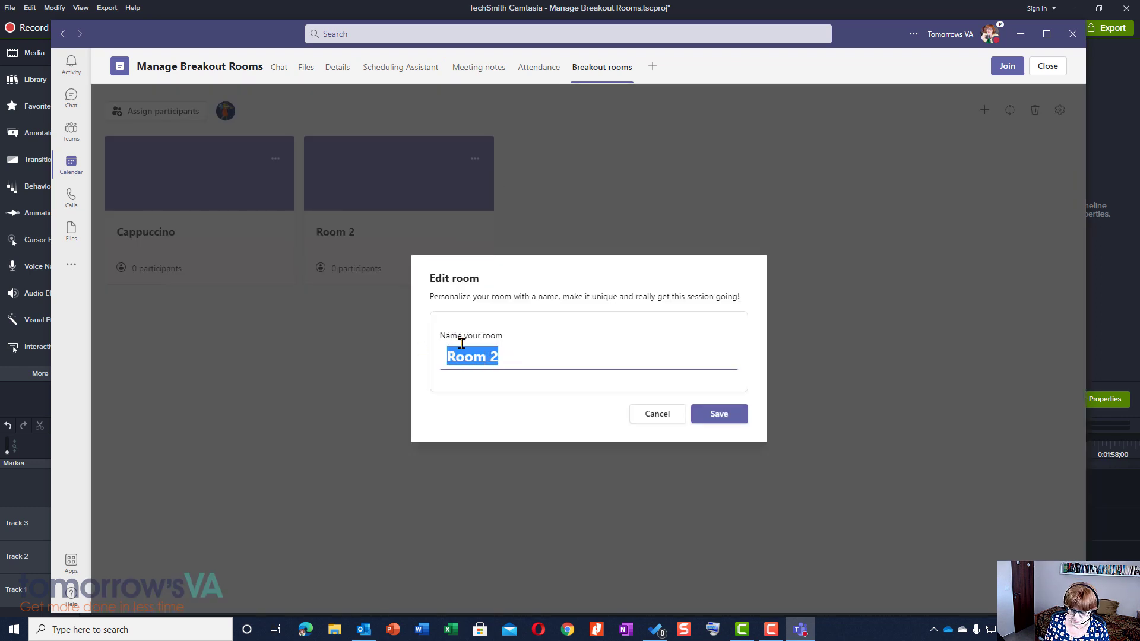
text(Latte)
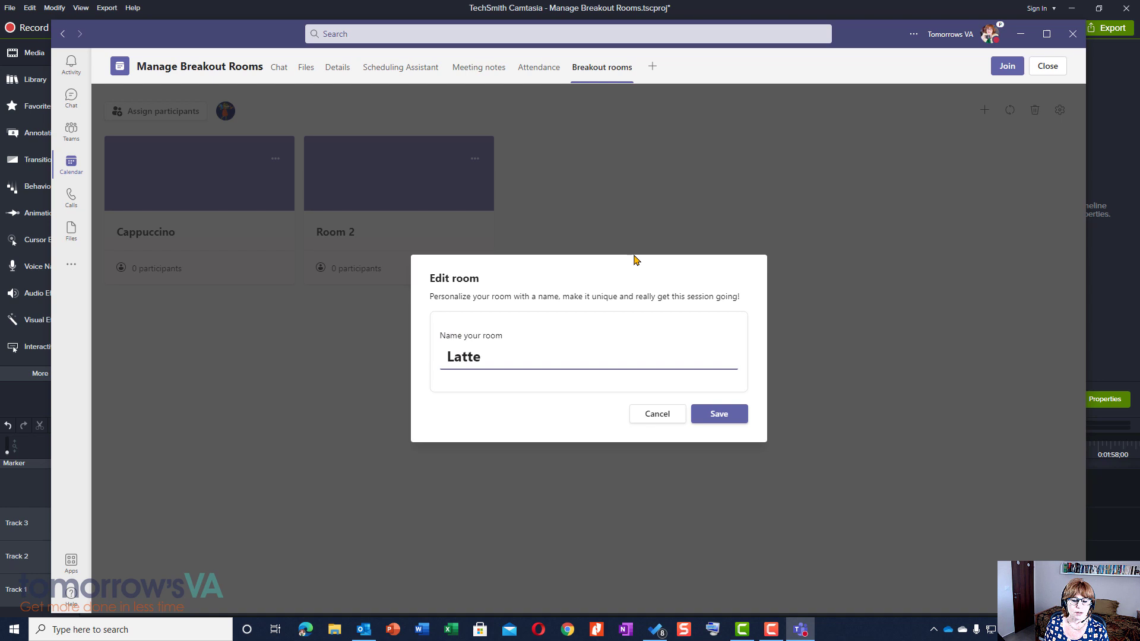
click(719, 417)
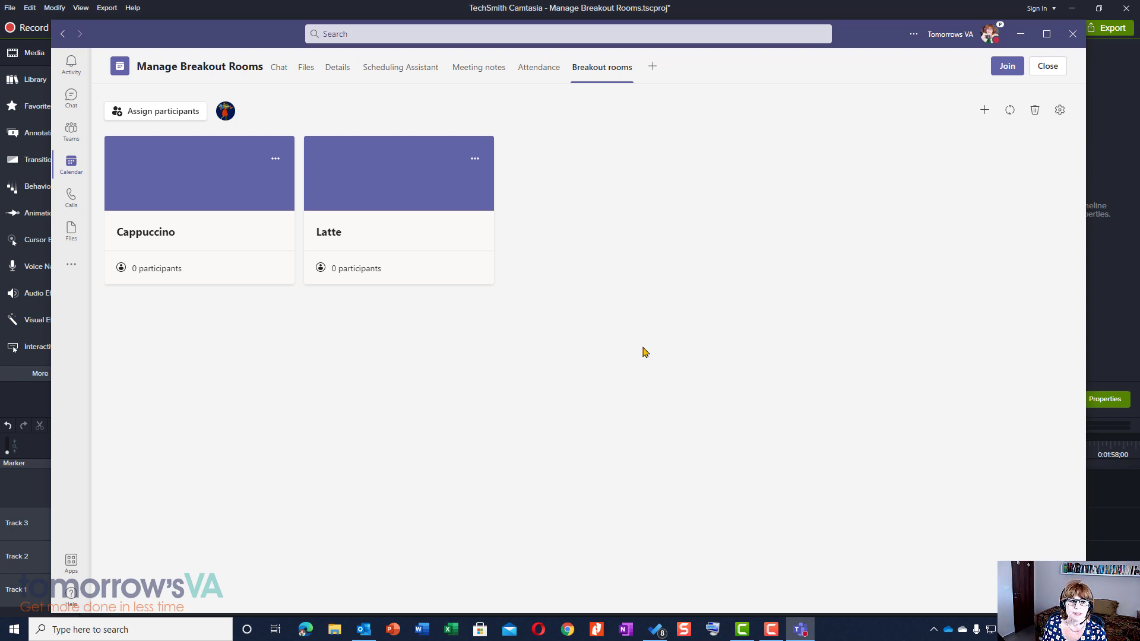
Assign participants to the rooms automatically, putting 1 participant in Cappuccino.
click(165, 114)
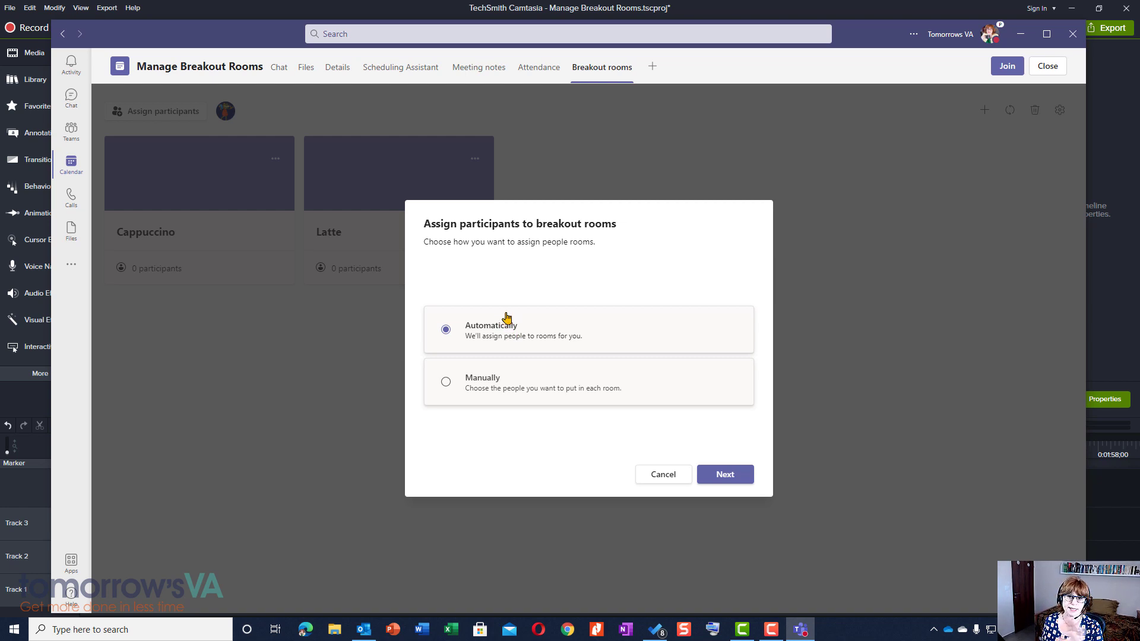
click(538, 383)
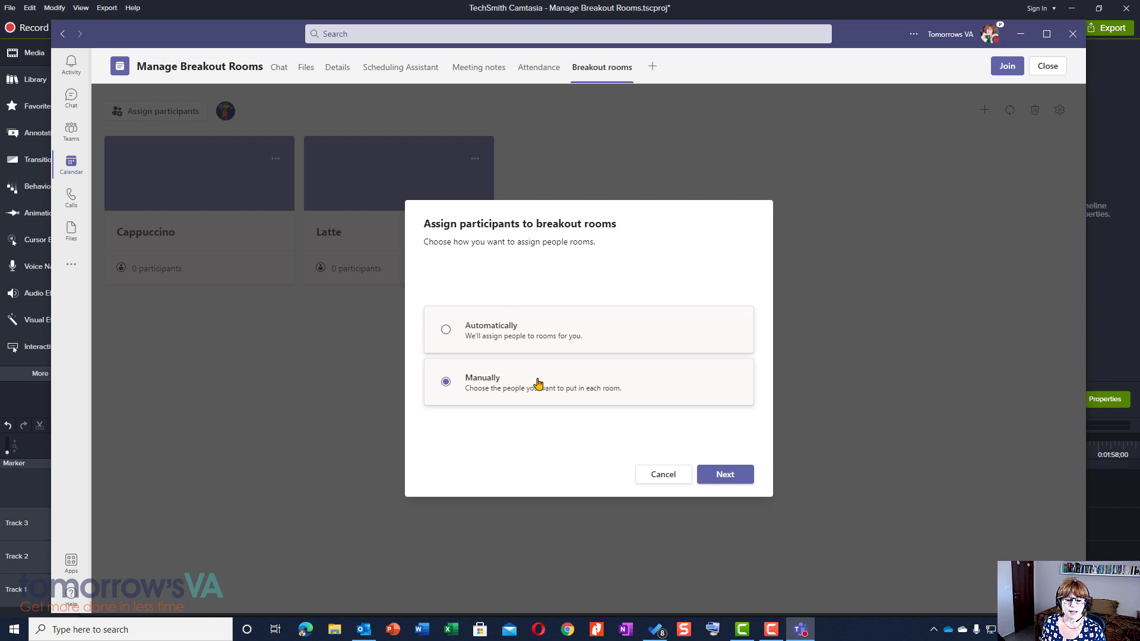
click(525, 340)
click(729, 476)
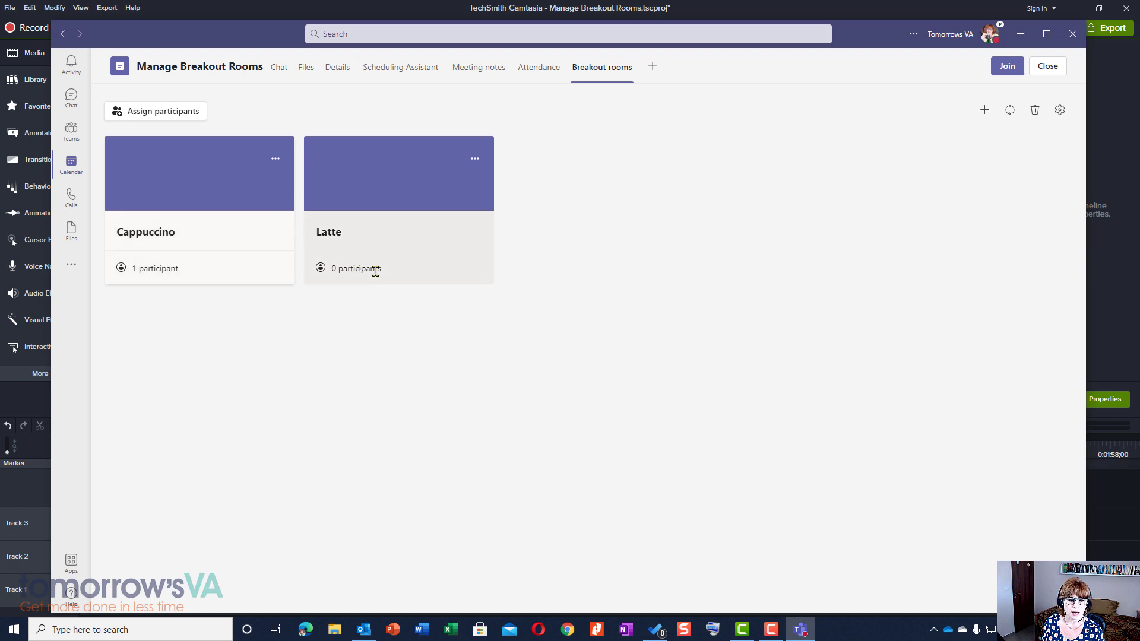
Let an assigned presenter manage the rooms, with no time limit and returning to the main meeting allowed.
click(1059, 111)
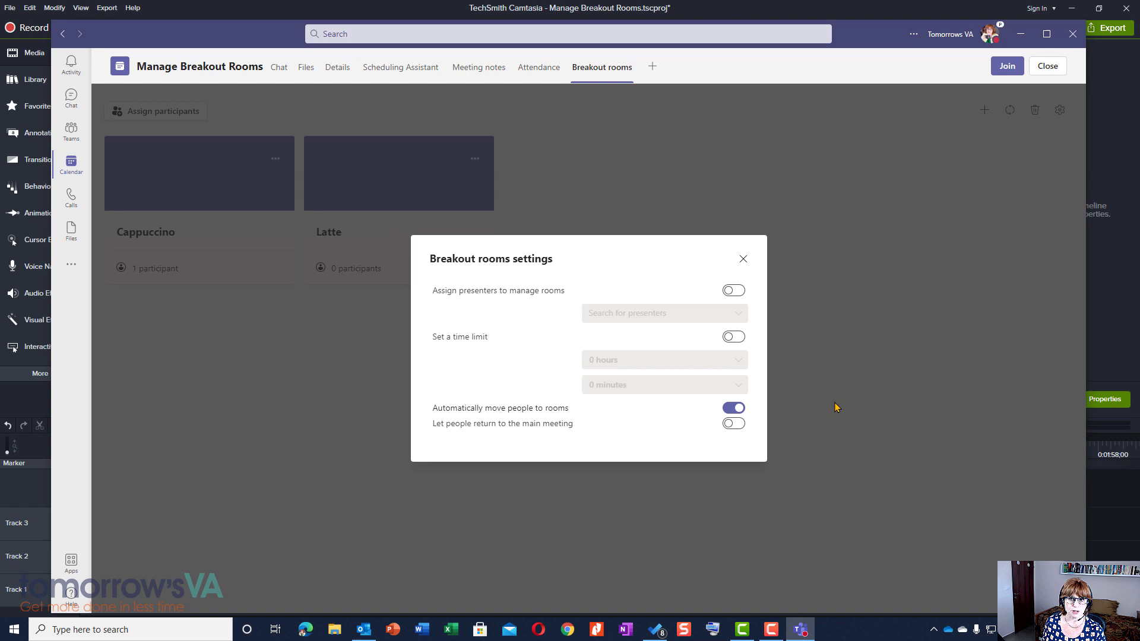
click(733, 290)
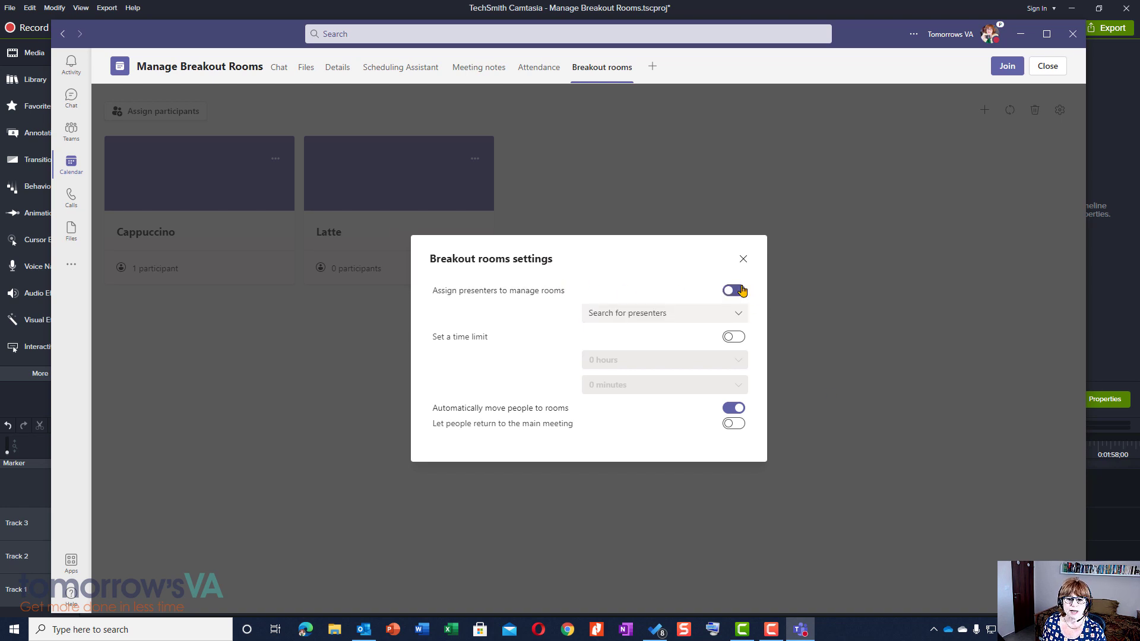
click(738, 319)
click(648, 336)
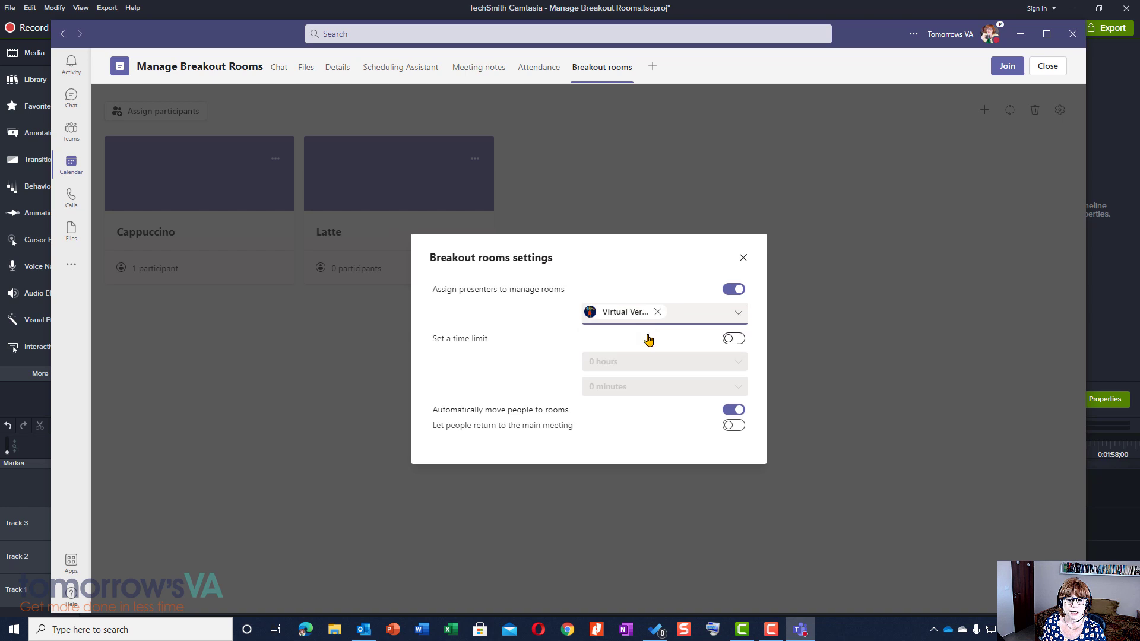
click(734, 339)
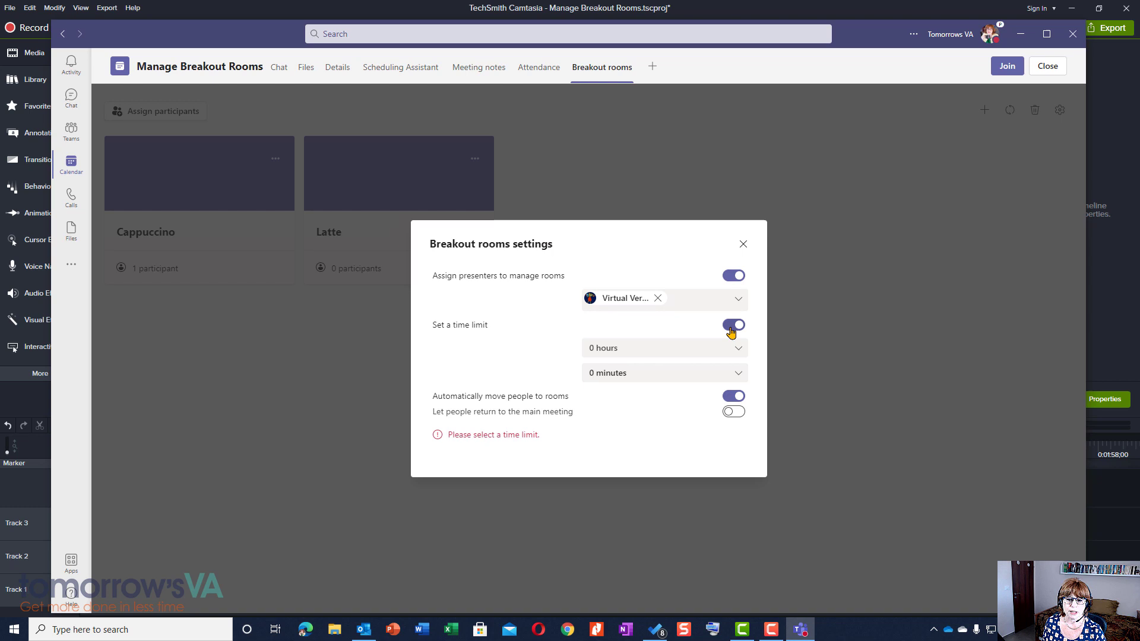
click(731, 330)
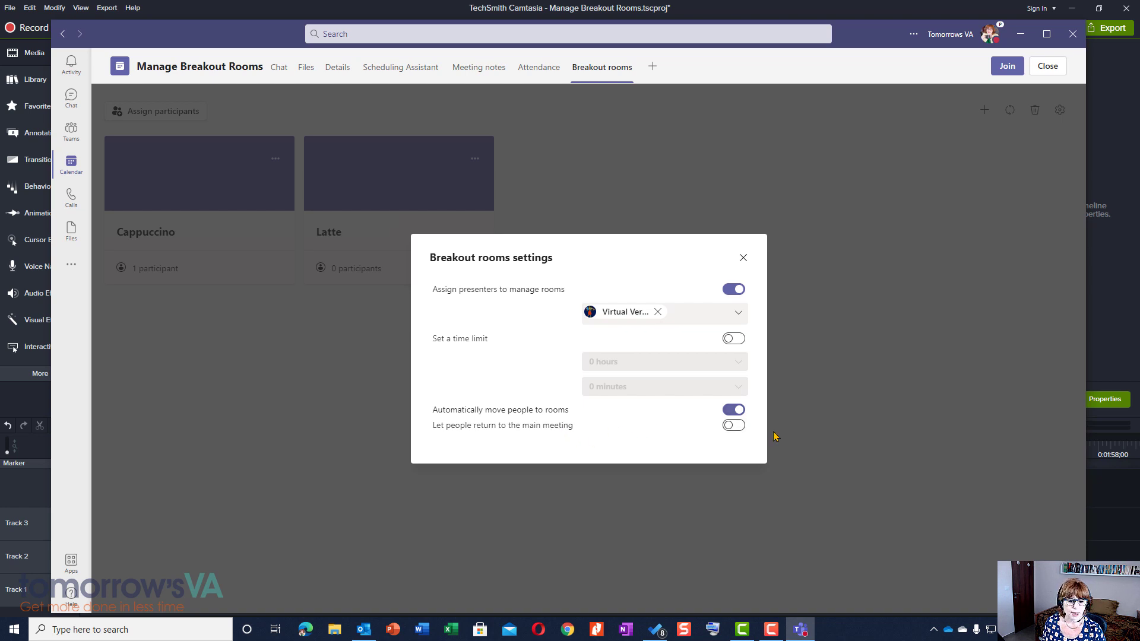
click(734, 426)
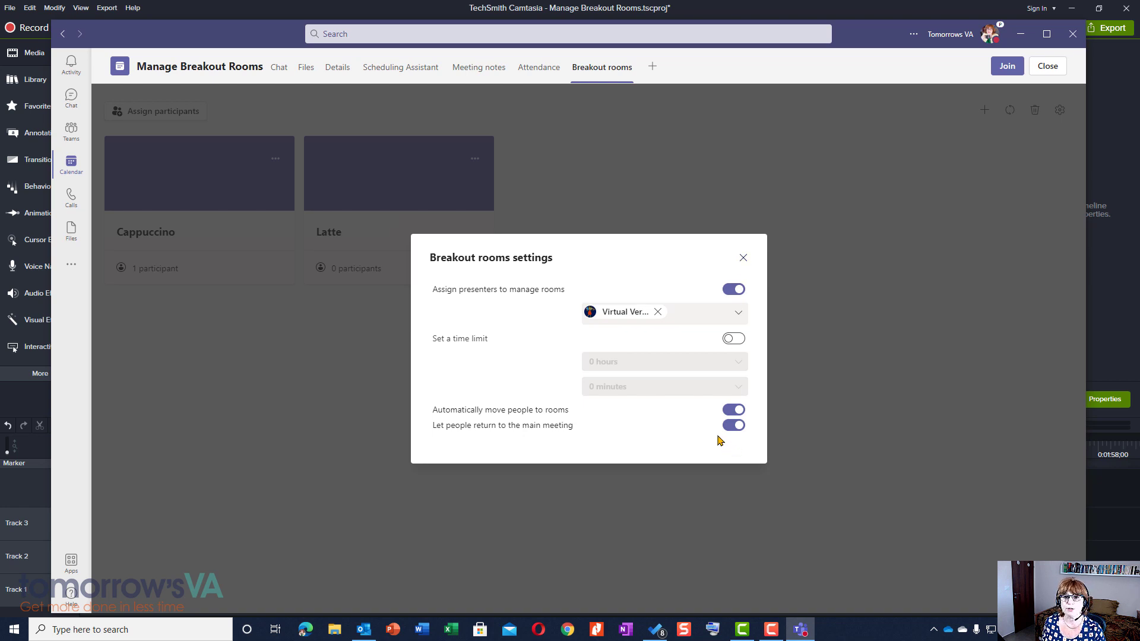
click(742, 258)
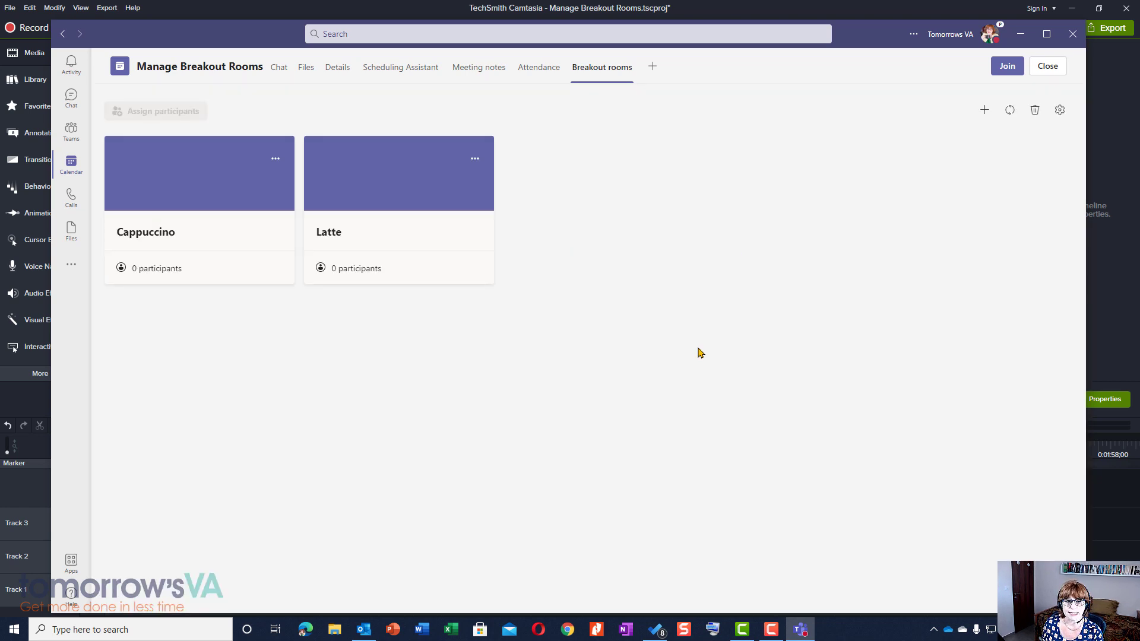
Join the meeting with computer audio and check that Cappuccino and Latte are empty and closed.
click(1006, 69)
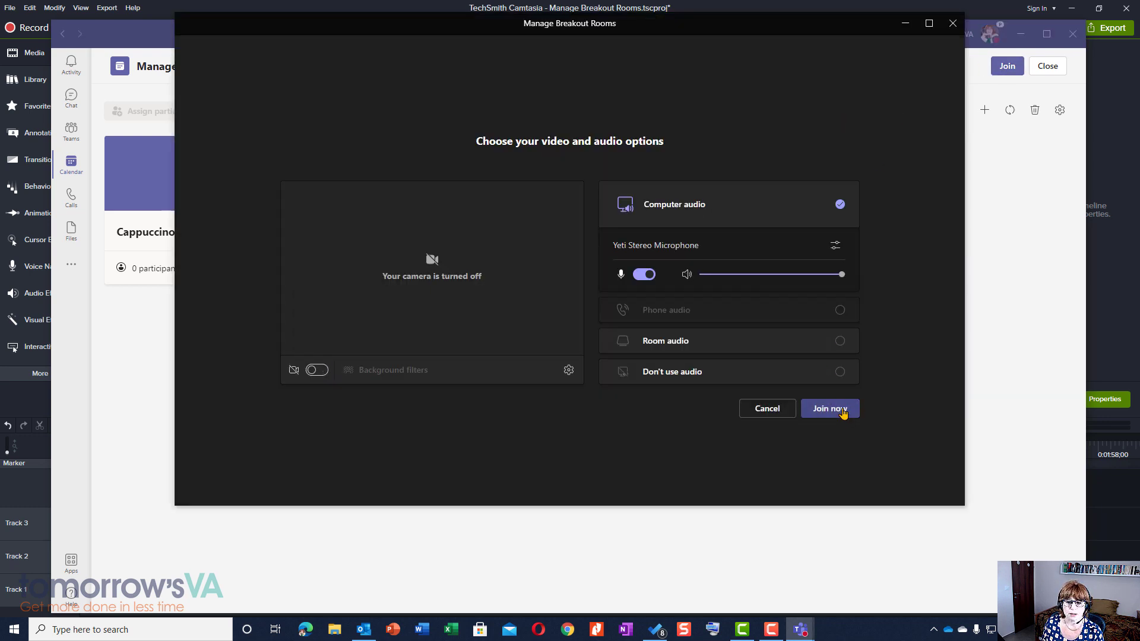
click(830, 409)
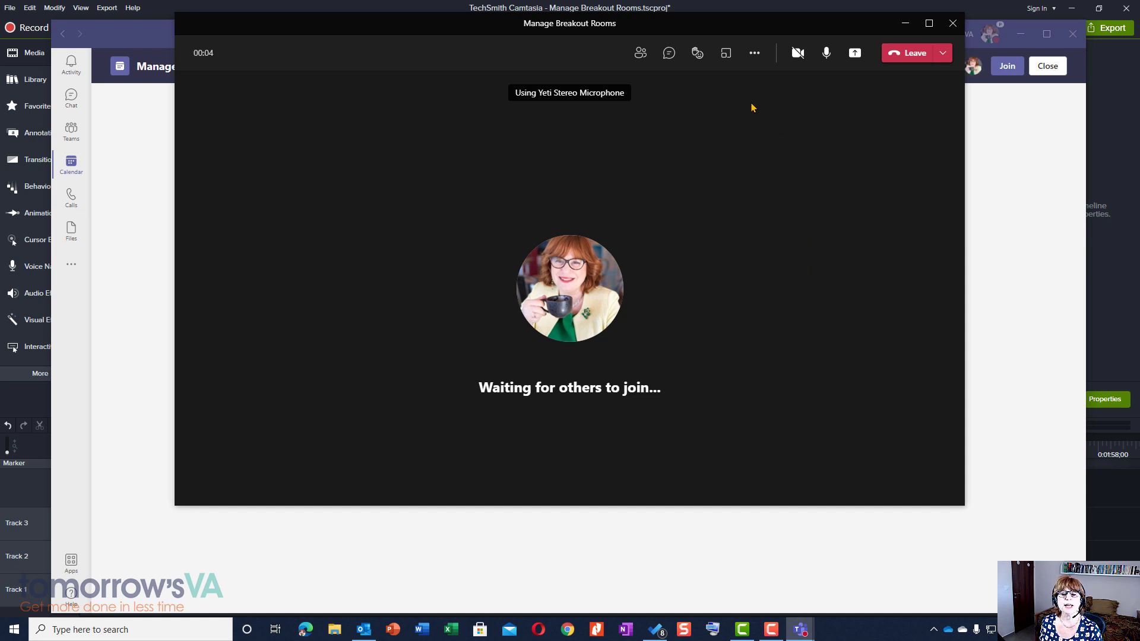
click(725, 54)
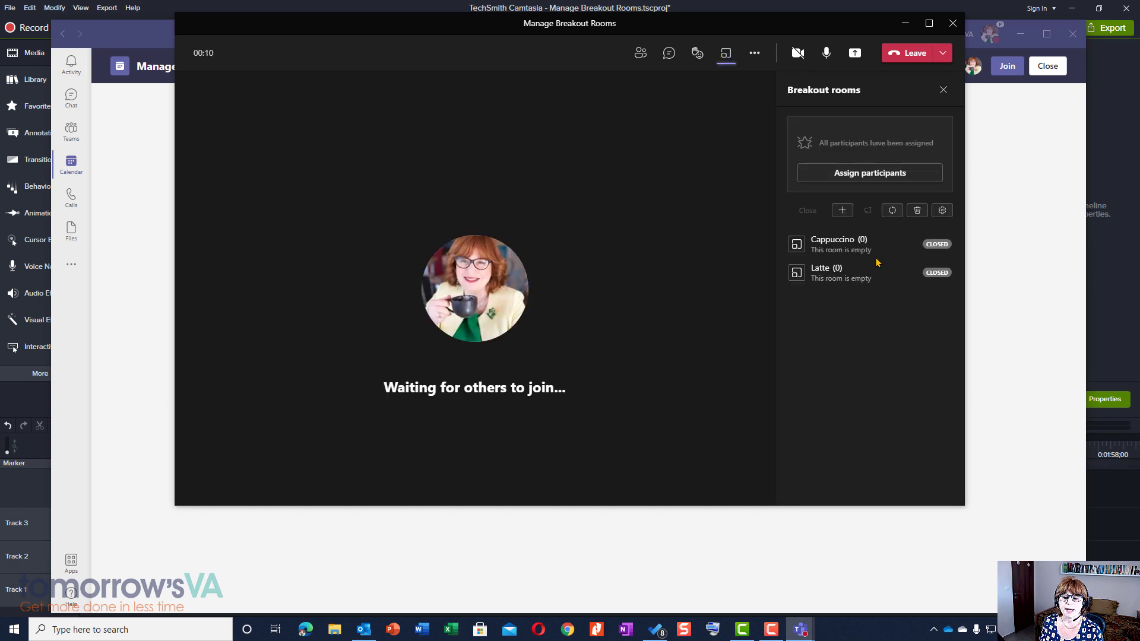
click(943, 89)
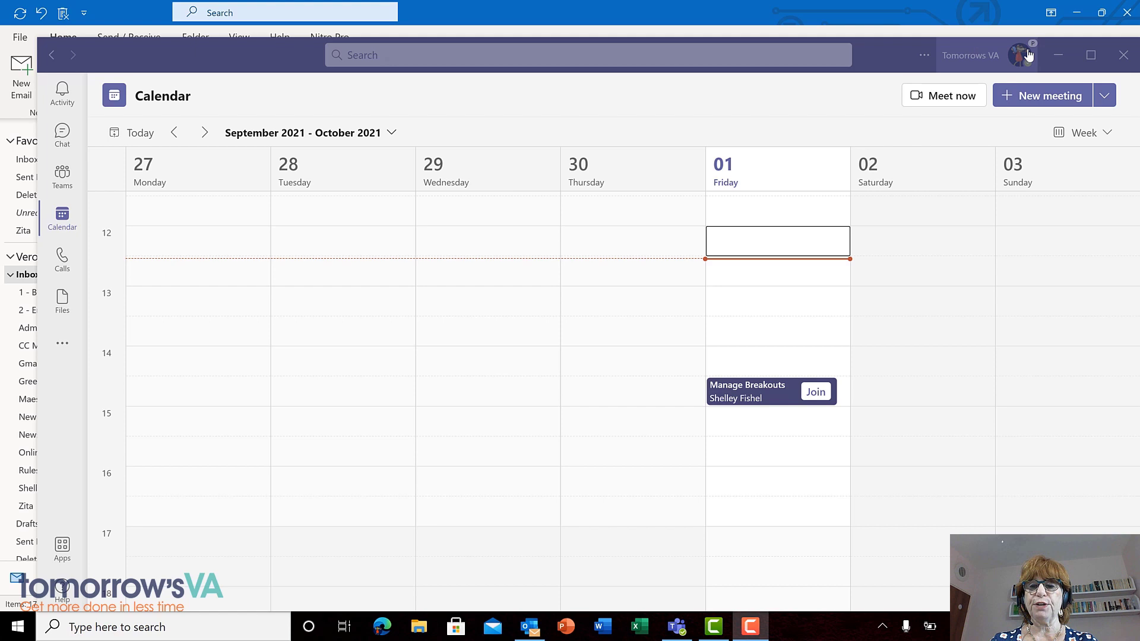
As the assigned presenter, join the Manage Breakouts meeting from the calendar with computer audio.
click(817, 397)
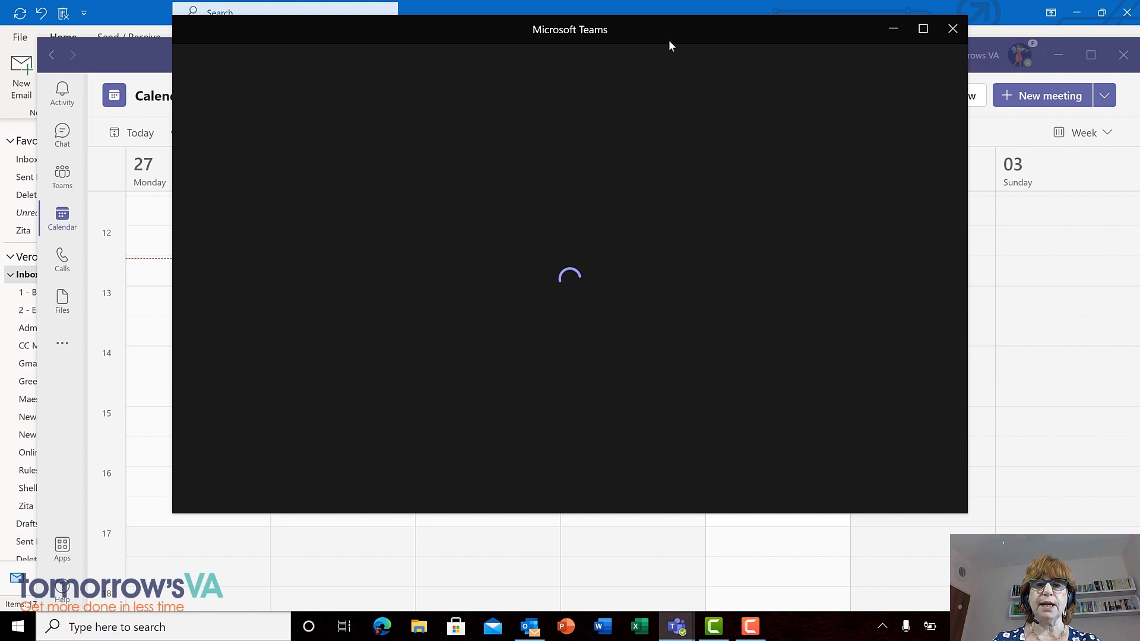
drag(664, 34, 672, 93)
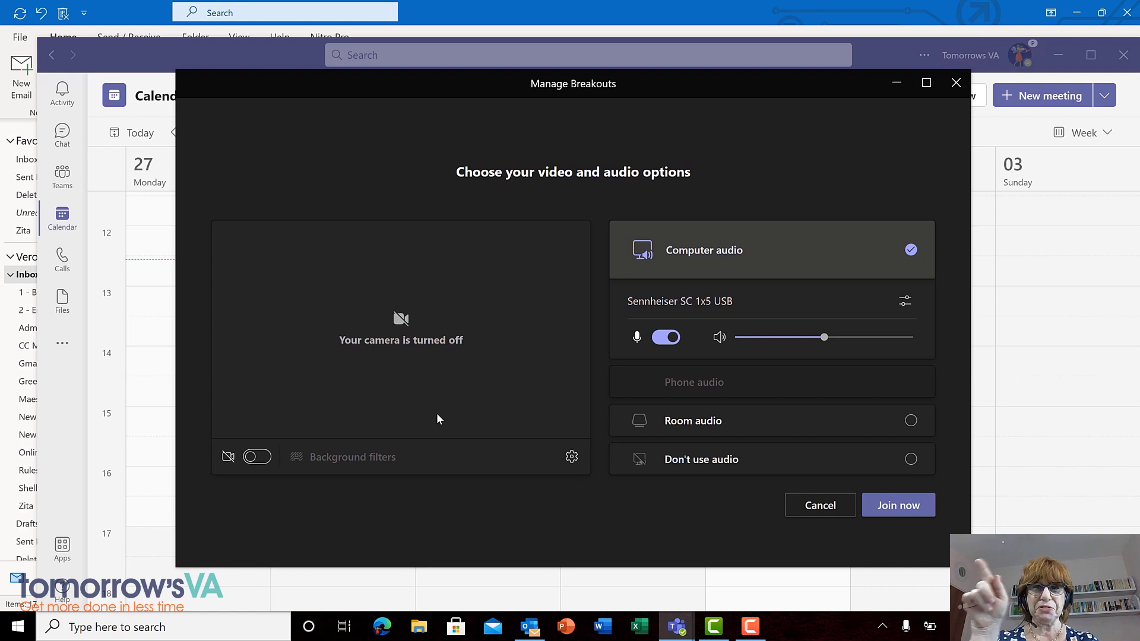
click(917, 510)
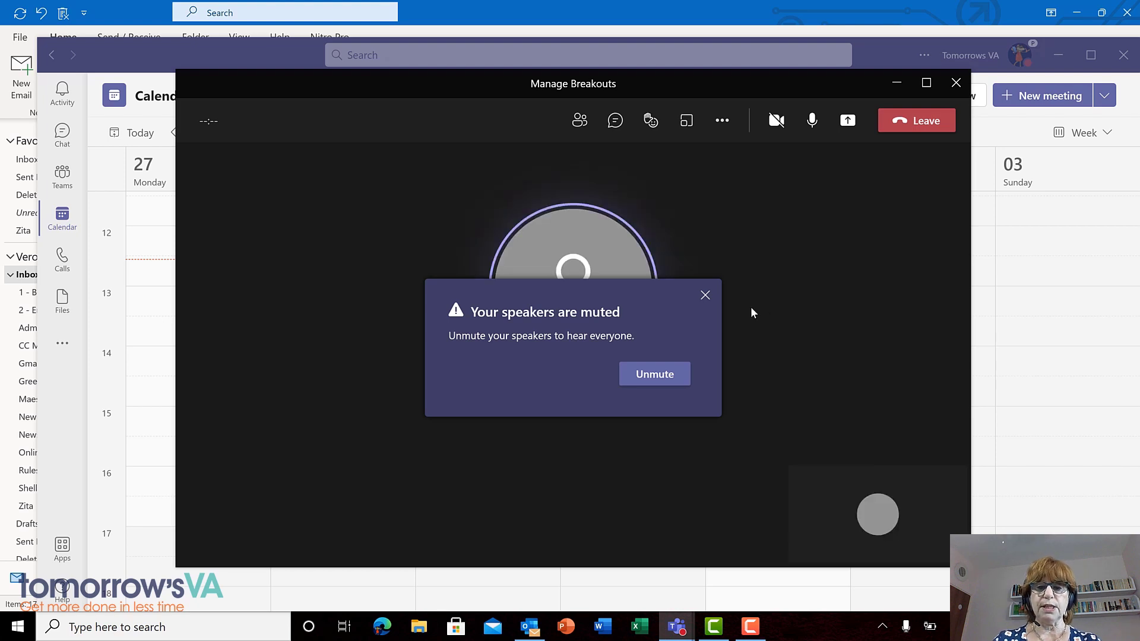
Dismiss the muted-speakers notice and take control of managing the Cappuccino and Latte rooms.
click(705, 296)
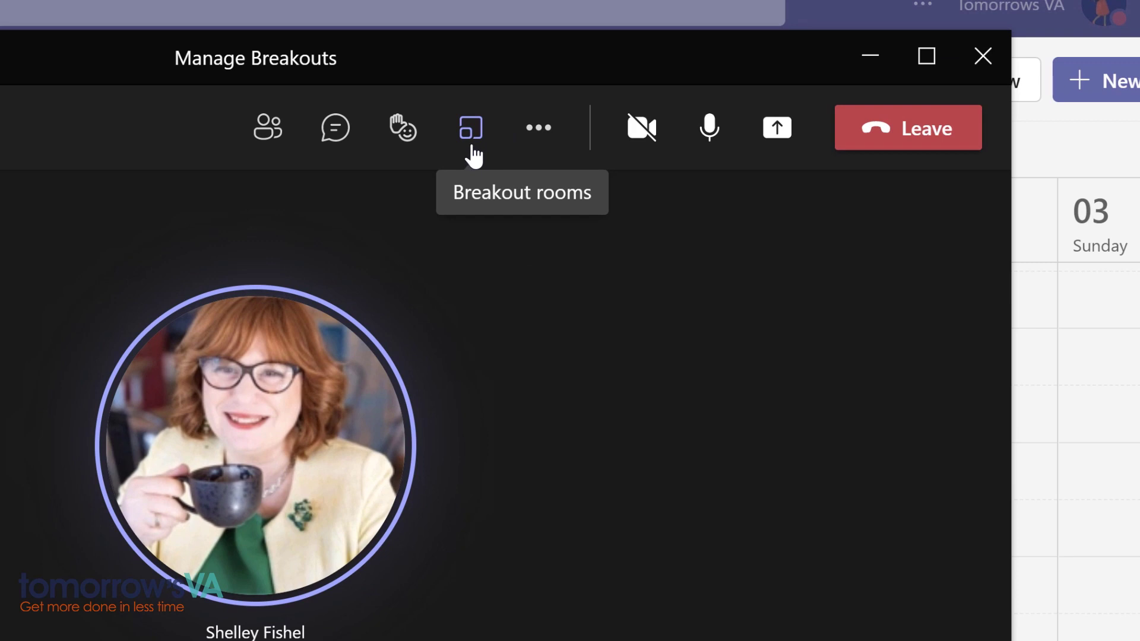
click(473, 156)
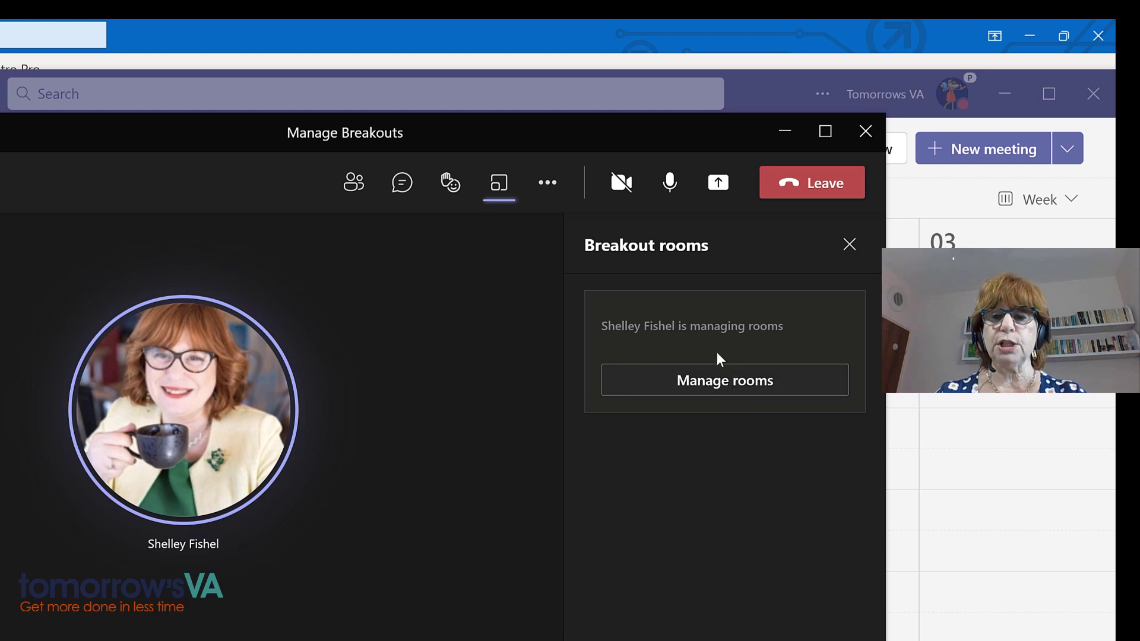
click(721, 386)
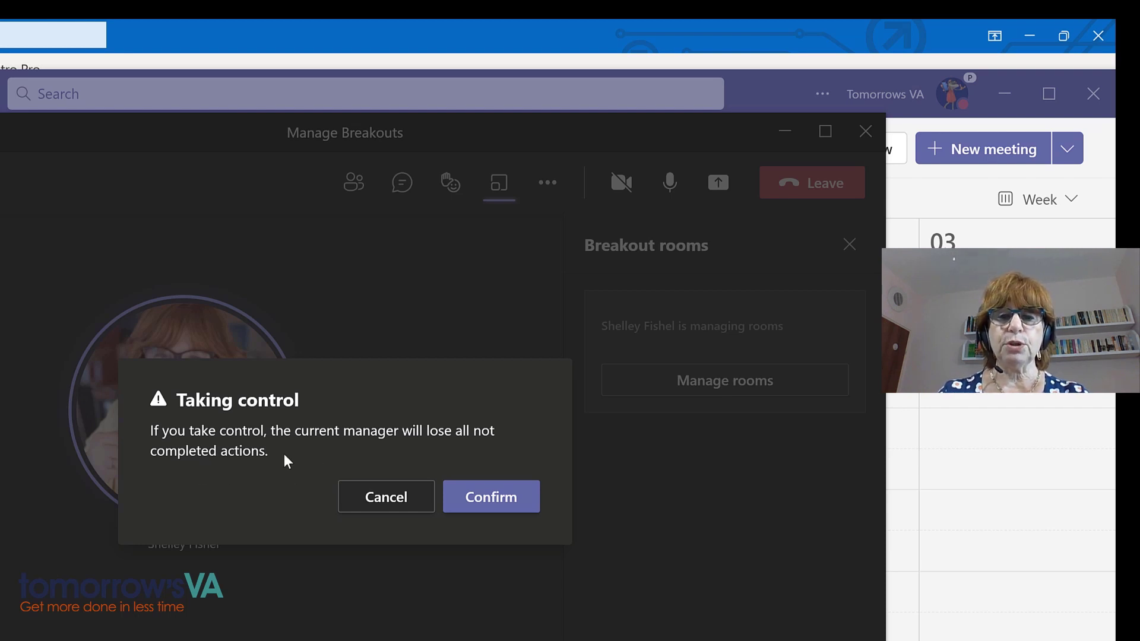
click(484, 507)
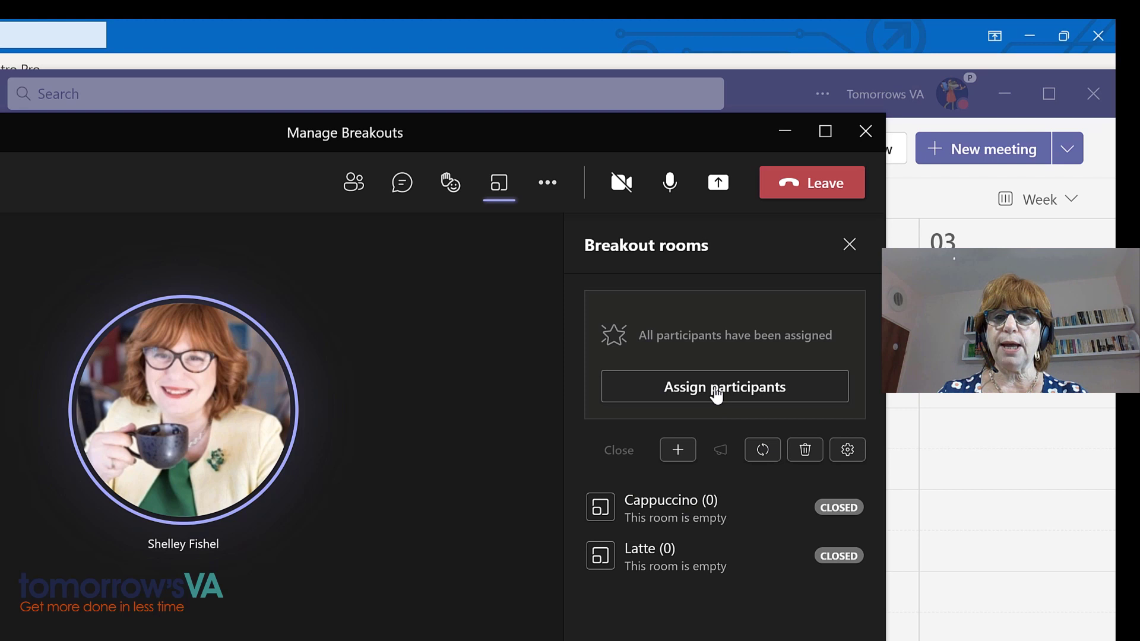
click(717, 389)
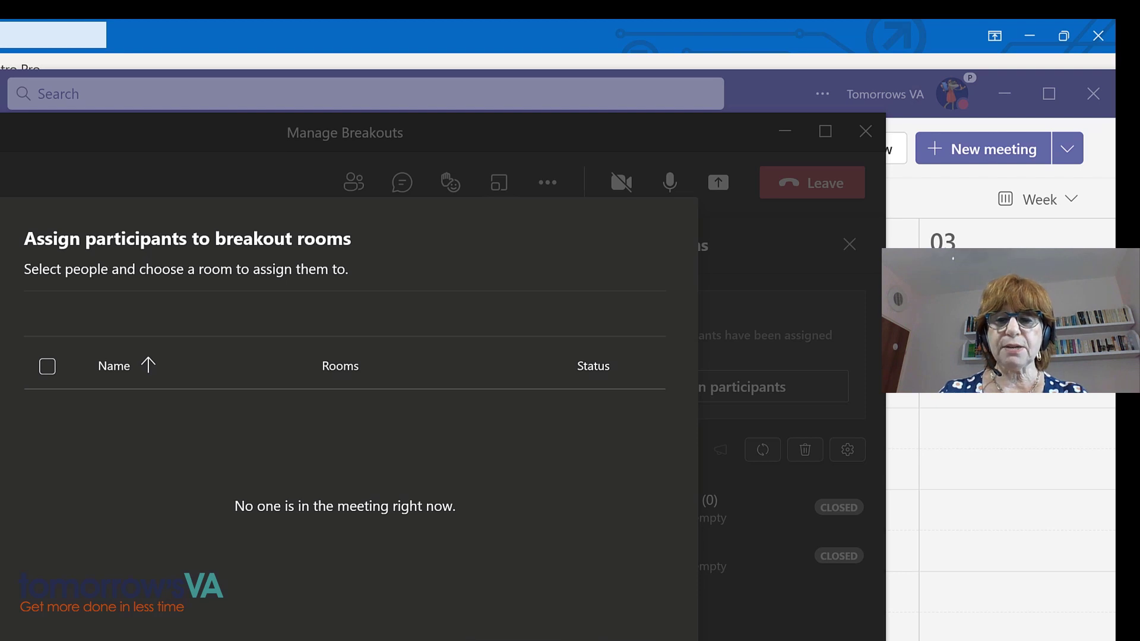
key(Escape)
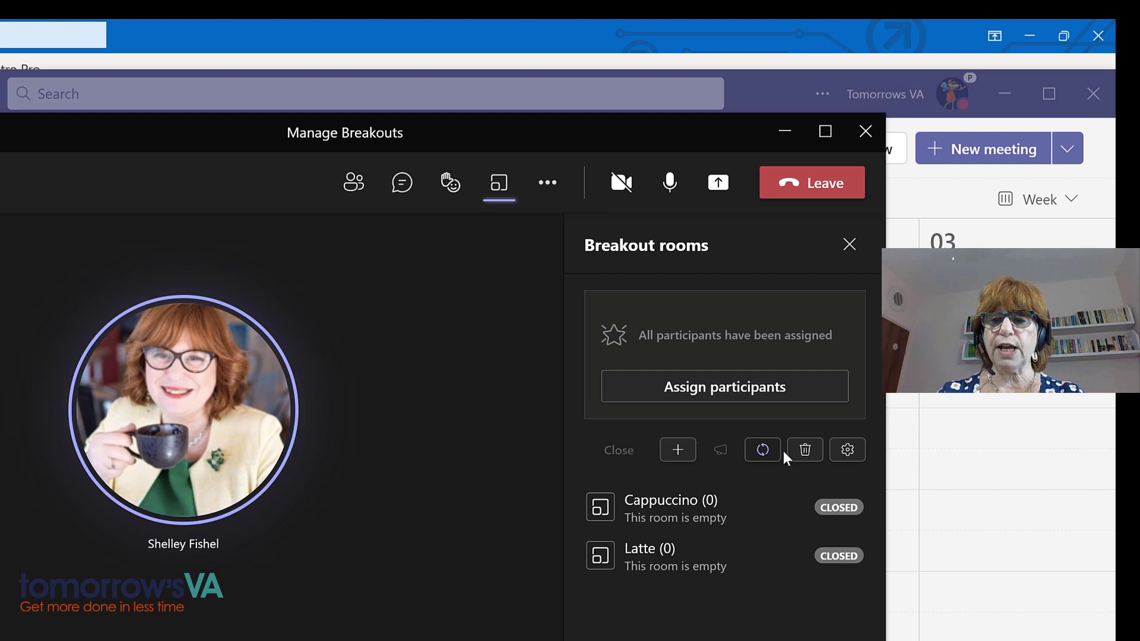
click(849, 451)
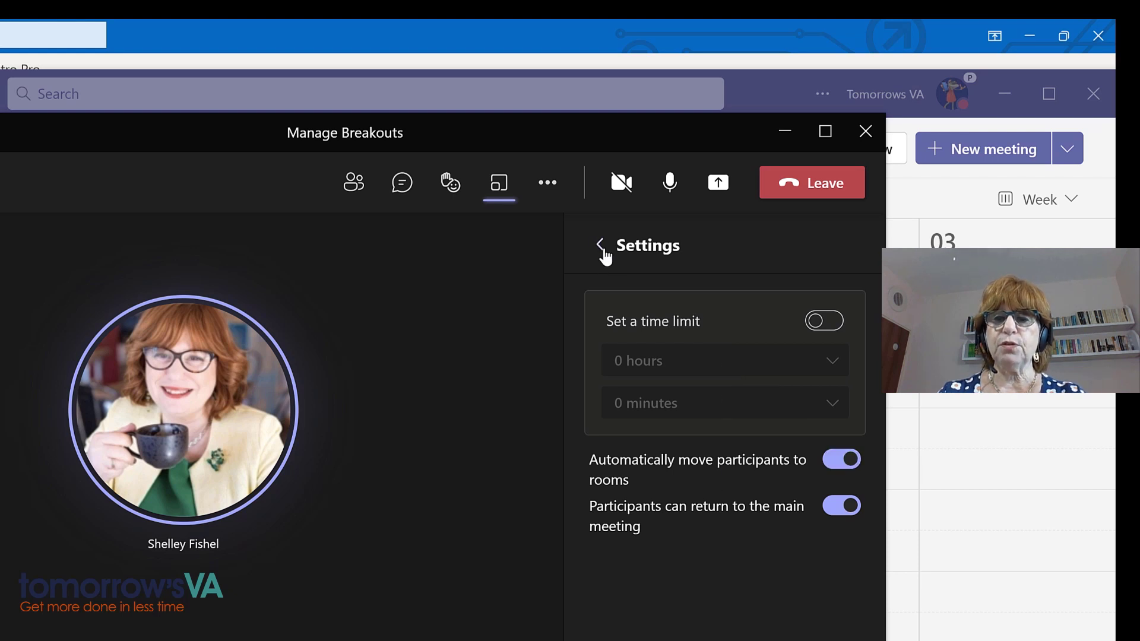
click(603, 252)
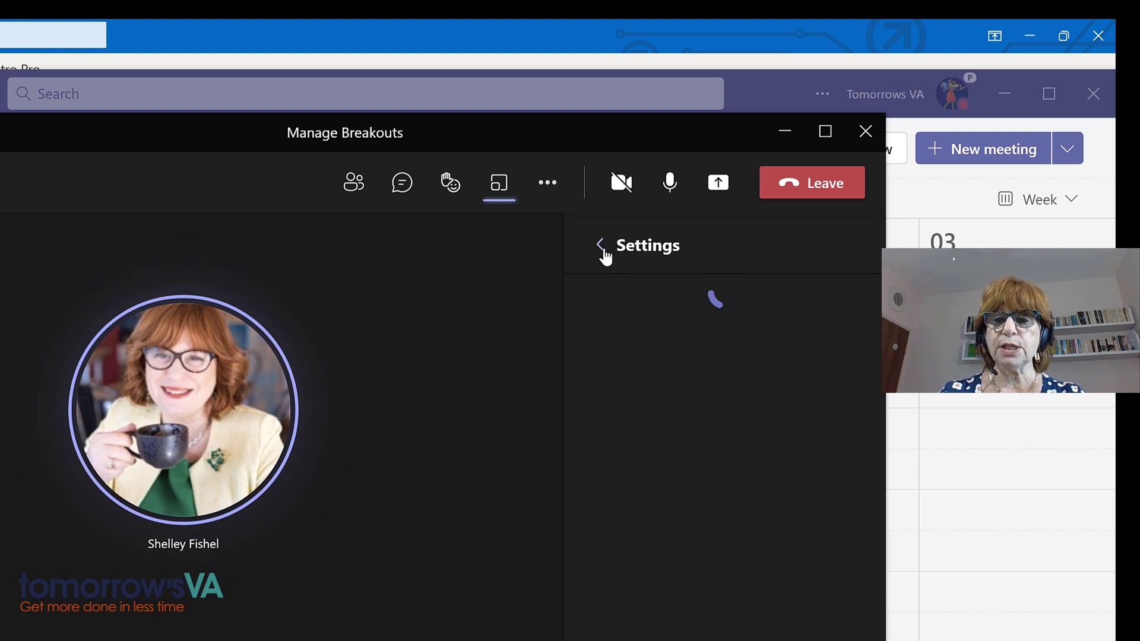
mouse_move(849, 510)
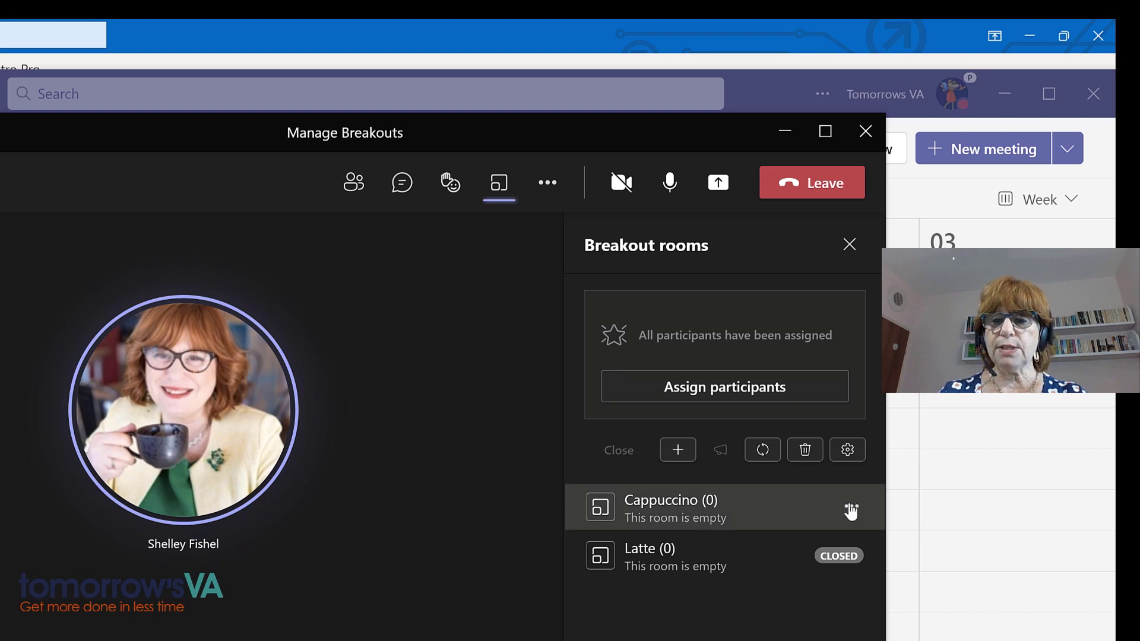
click(850, 508)
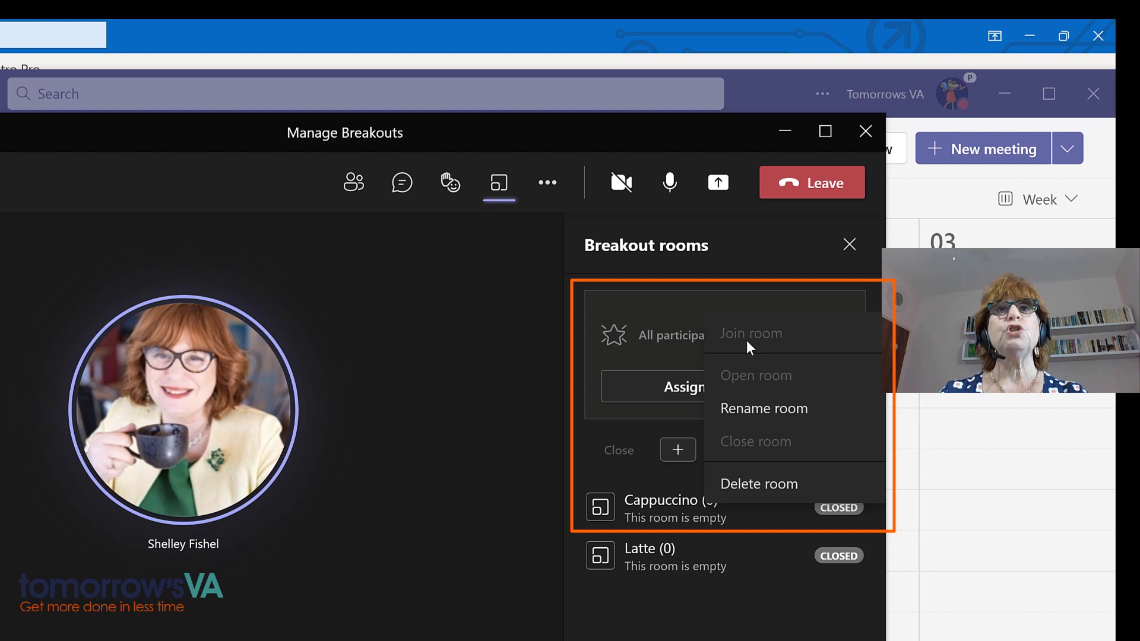
click(735, 278)
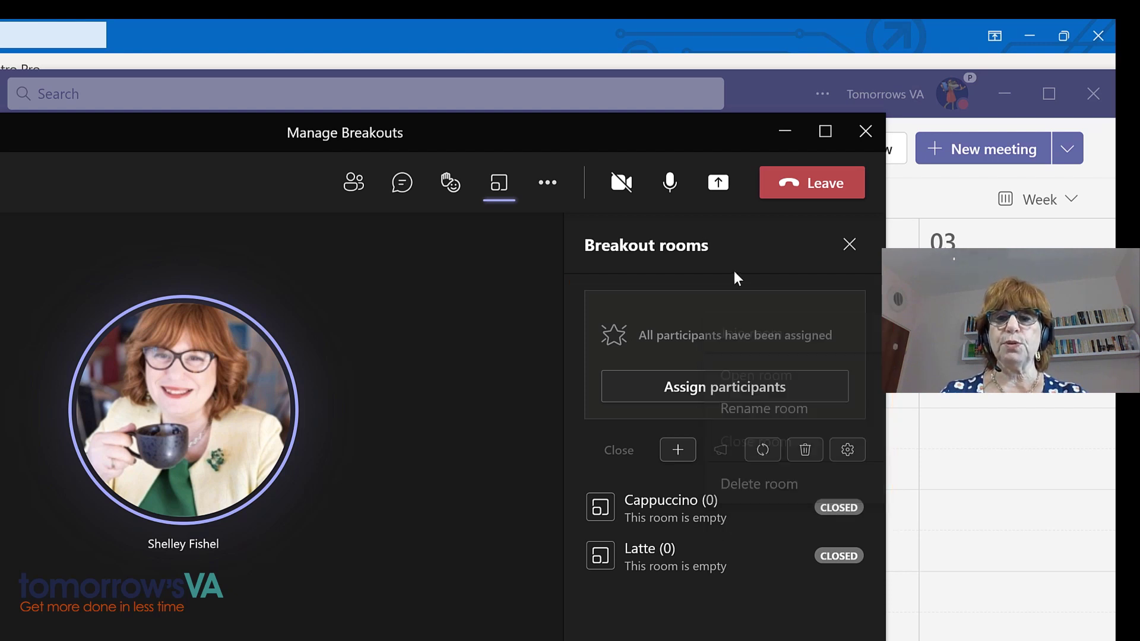